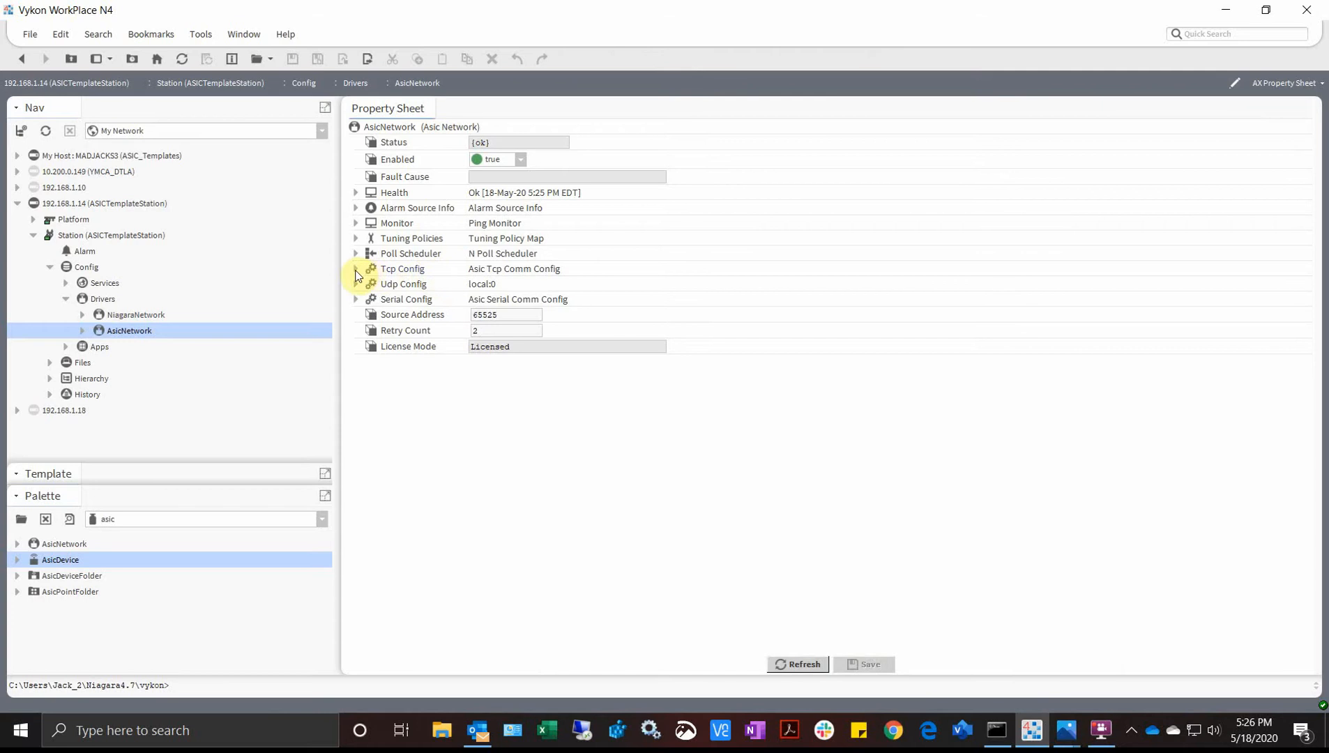
Step: Set the port in the AsicNetwork's Tcp Config address to 2001
{"action": "left_click", "coordinate": [356, 269]}
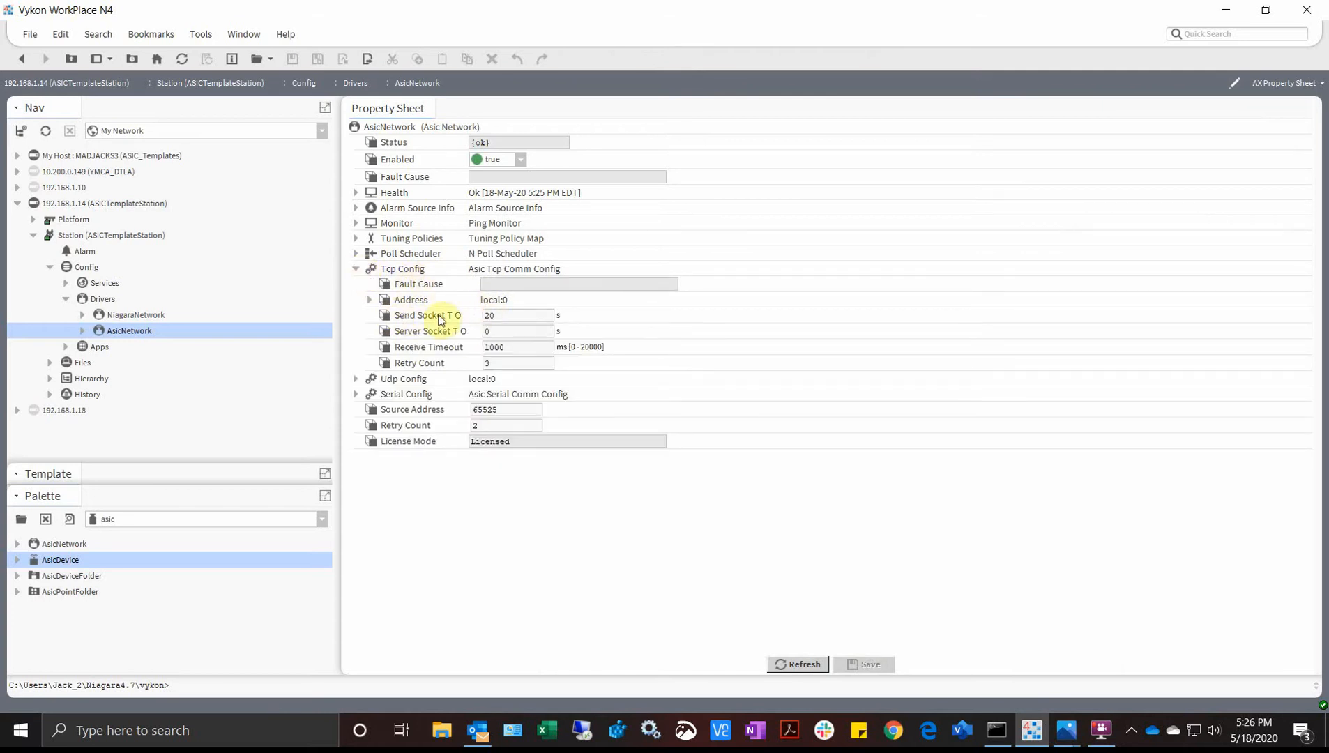
{"action": "left_click", "coordinate": [370, 300]}
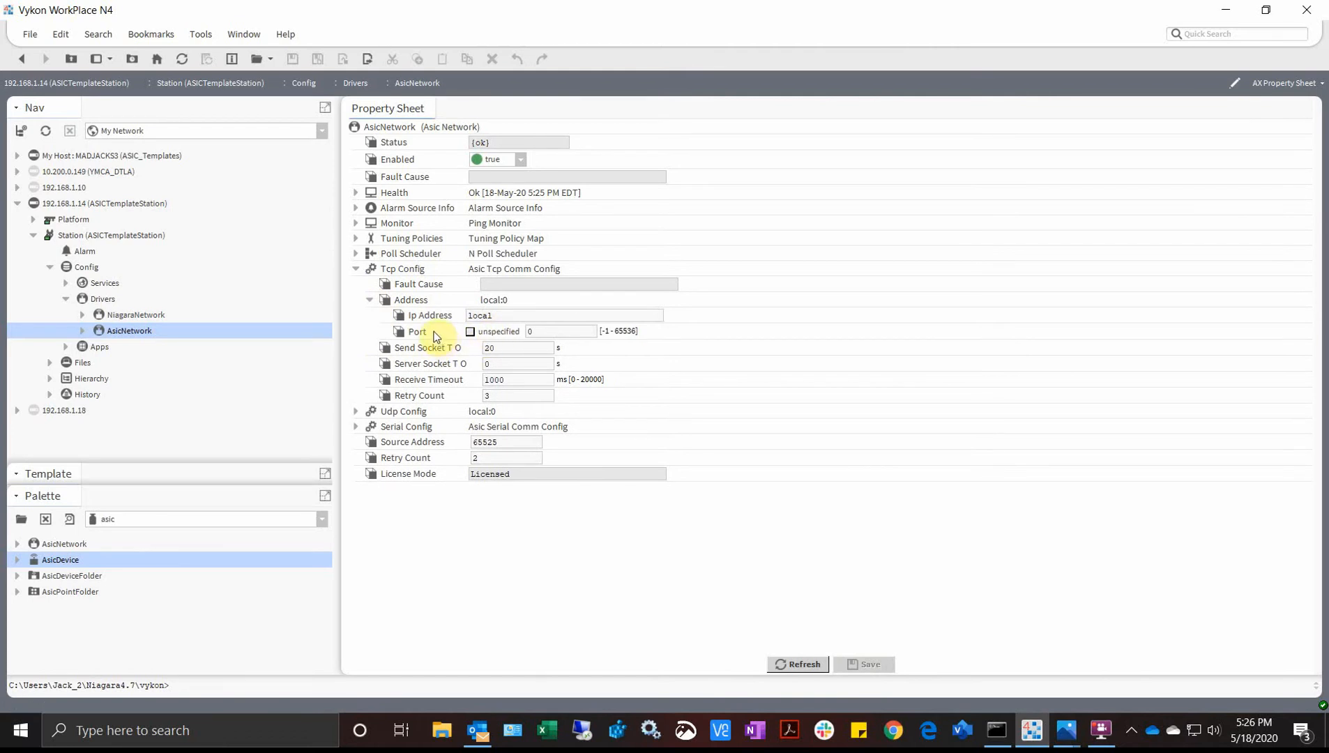
{"action": "left_click", "coordinate": [530, 319]}
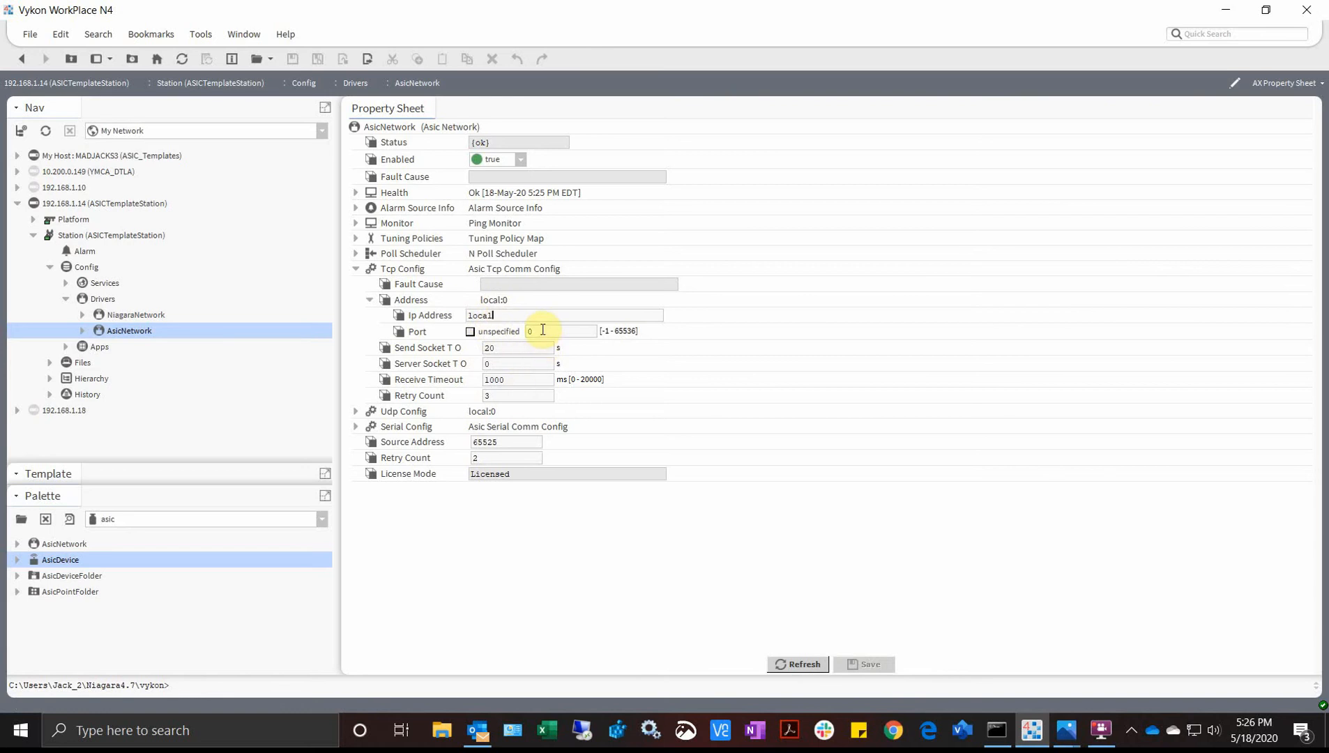
{"action": "type", "text": "2001"}
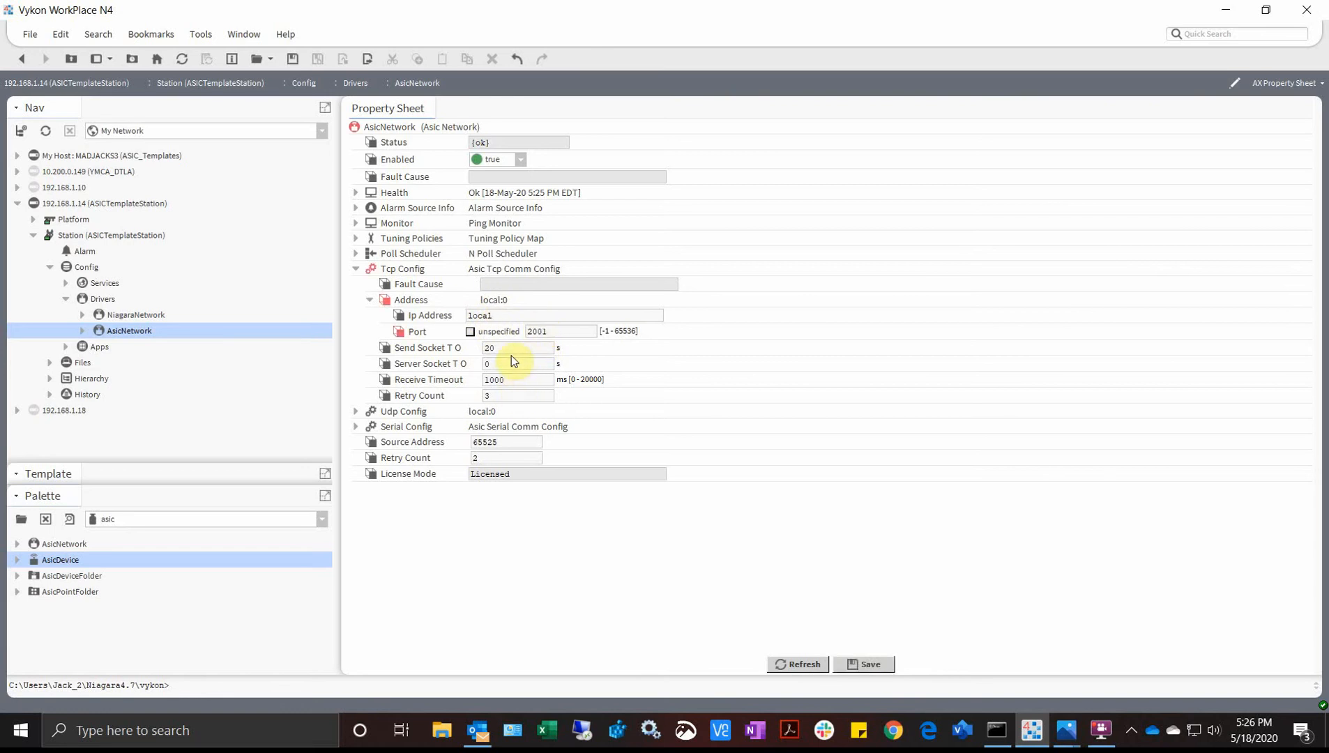
{"action": "double_click", "coordinate": [514, 381]}
{"action": "double_click", "coordinate": [500, 394]}
{"action": "key", "text": "Tab"}
Step: Set the port in the AsicNetwork's Udp Config address to 3001
{"action": "left_click", "coordinate": [357, 411]}
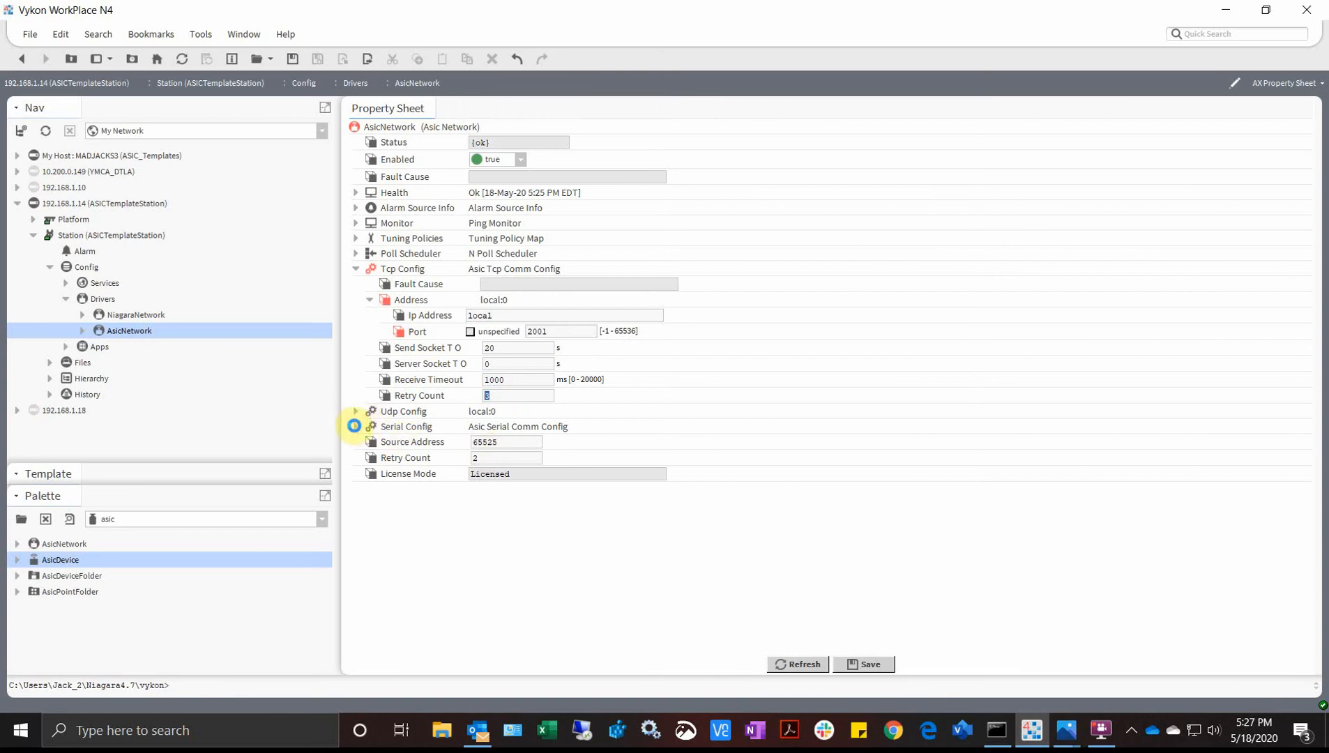
{"action": "left_click", "coordinate": [370, 442]}
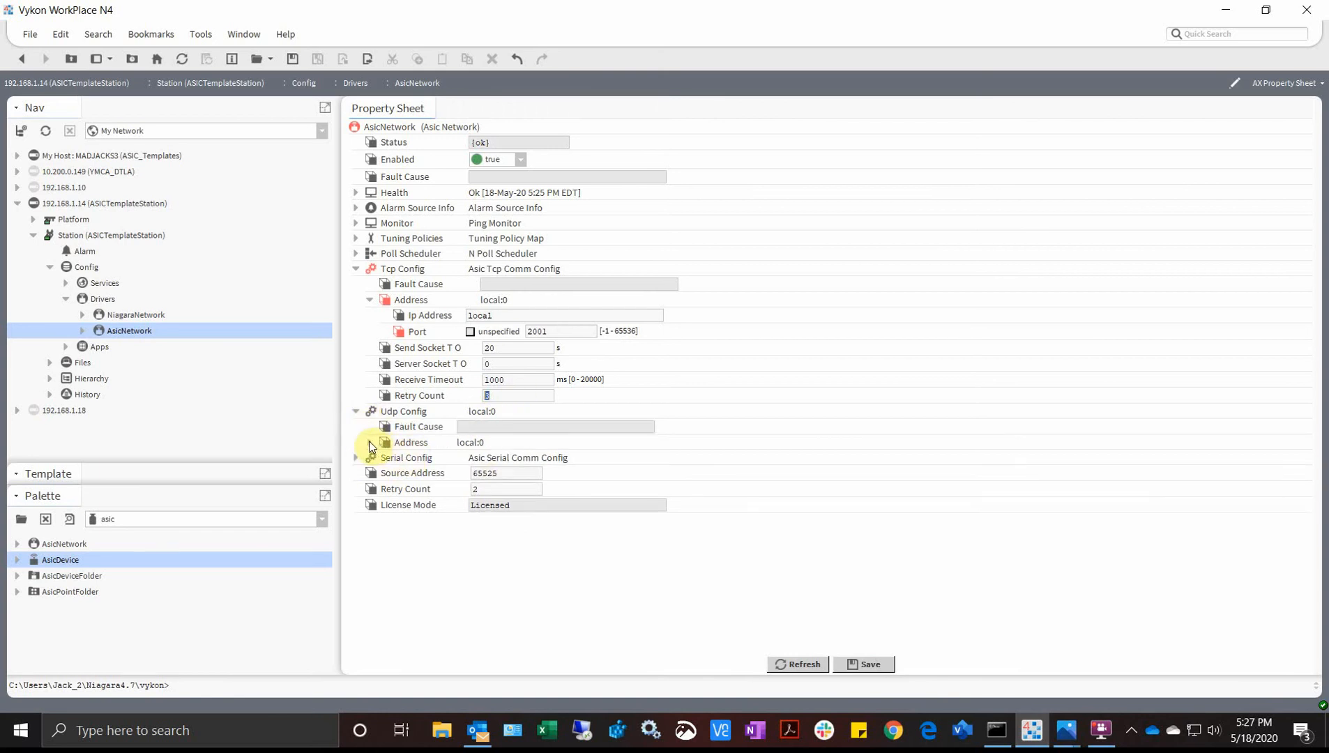
{"action": "left_click", "coordinate": [505, 459]}
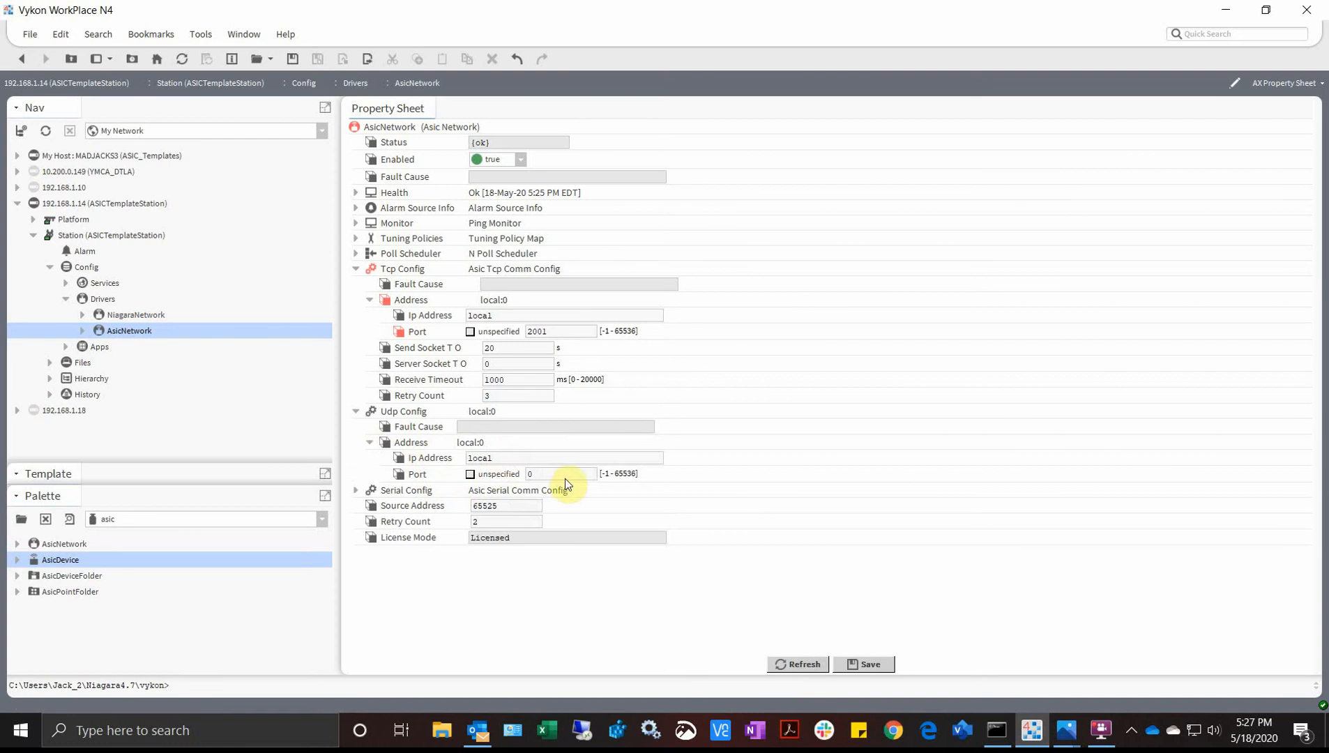
{"action": "key", "text": "BackSpace"}
{"action": "type", "text": "3001"}
Step: Set the Serial Config port name to COM1 and the baud rate to Baud19200
{"action": "left_click", "coordinate": [356, 491]}
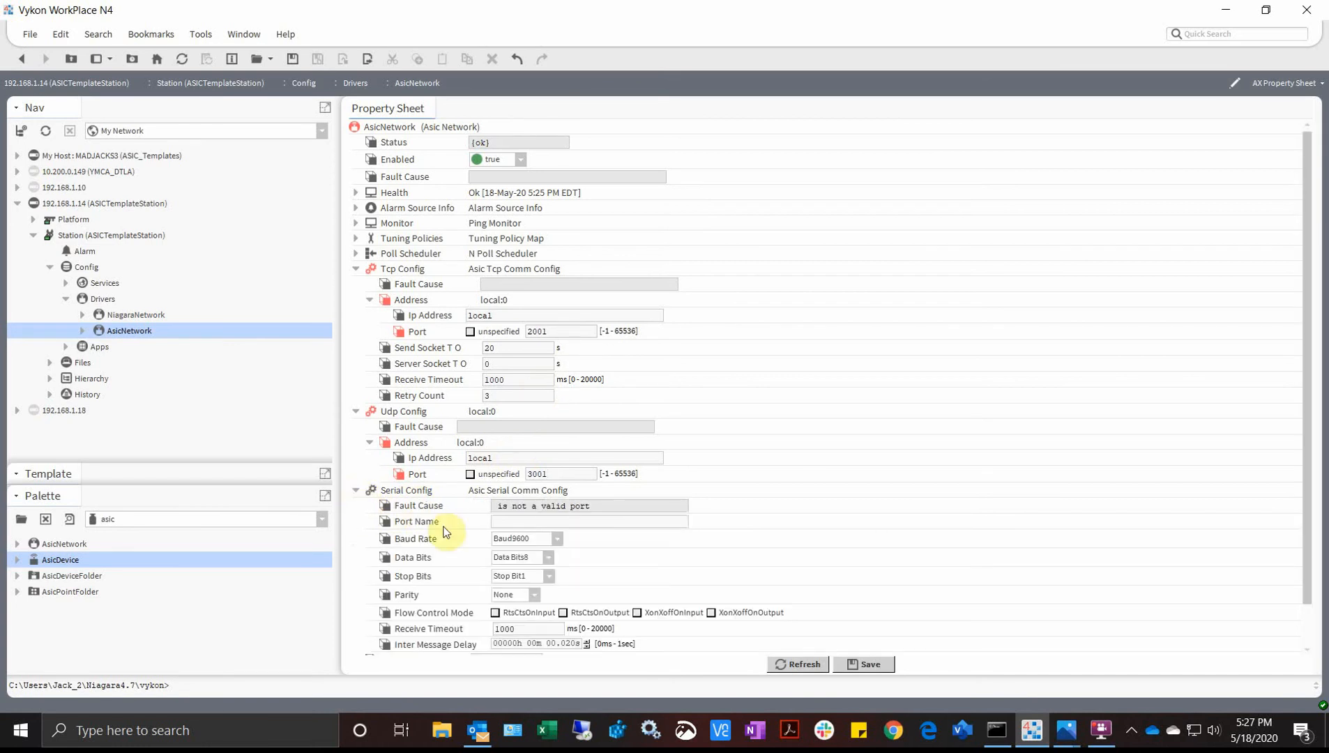
{"action": "left_click", "coordinate": [495, 522]}
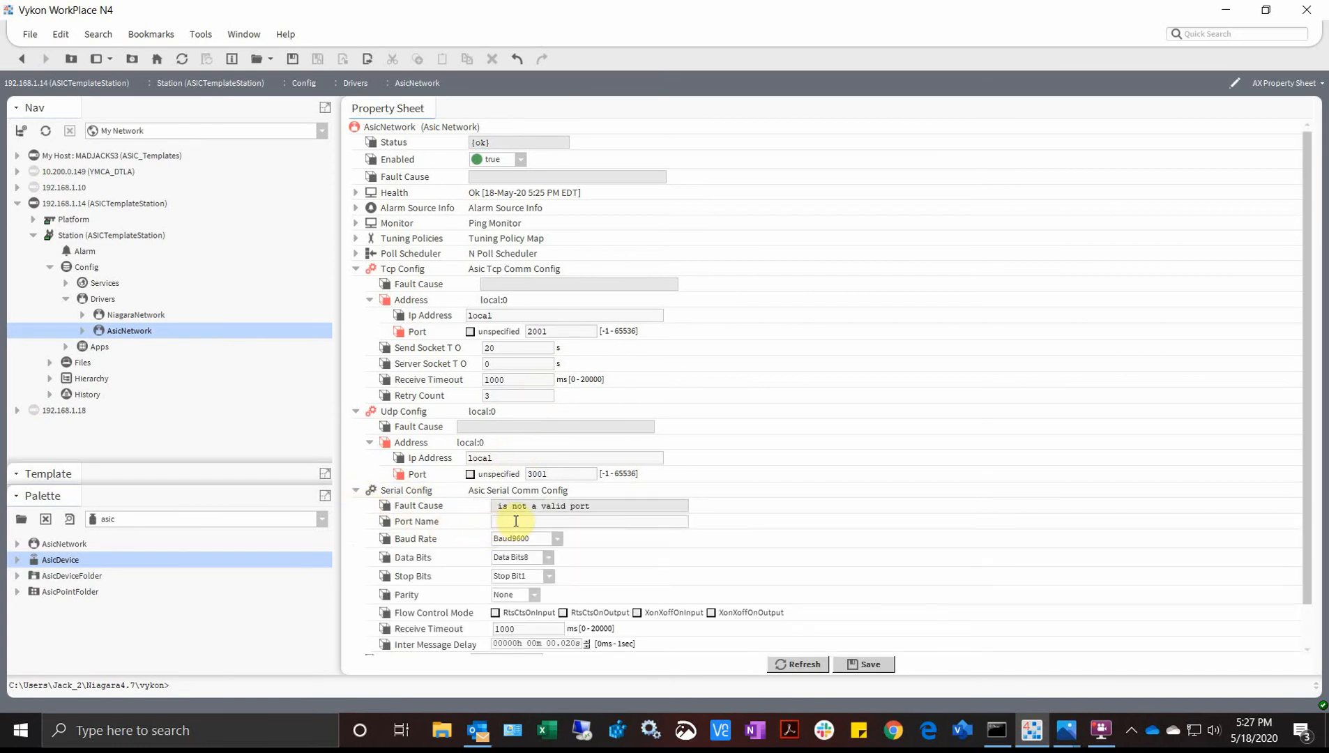
{"action": "type", "text": "COM1"}
{"action": "left_click", "coordinate": [558, 539]}
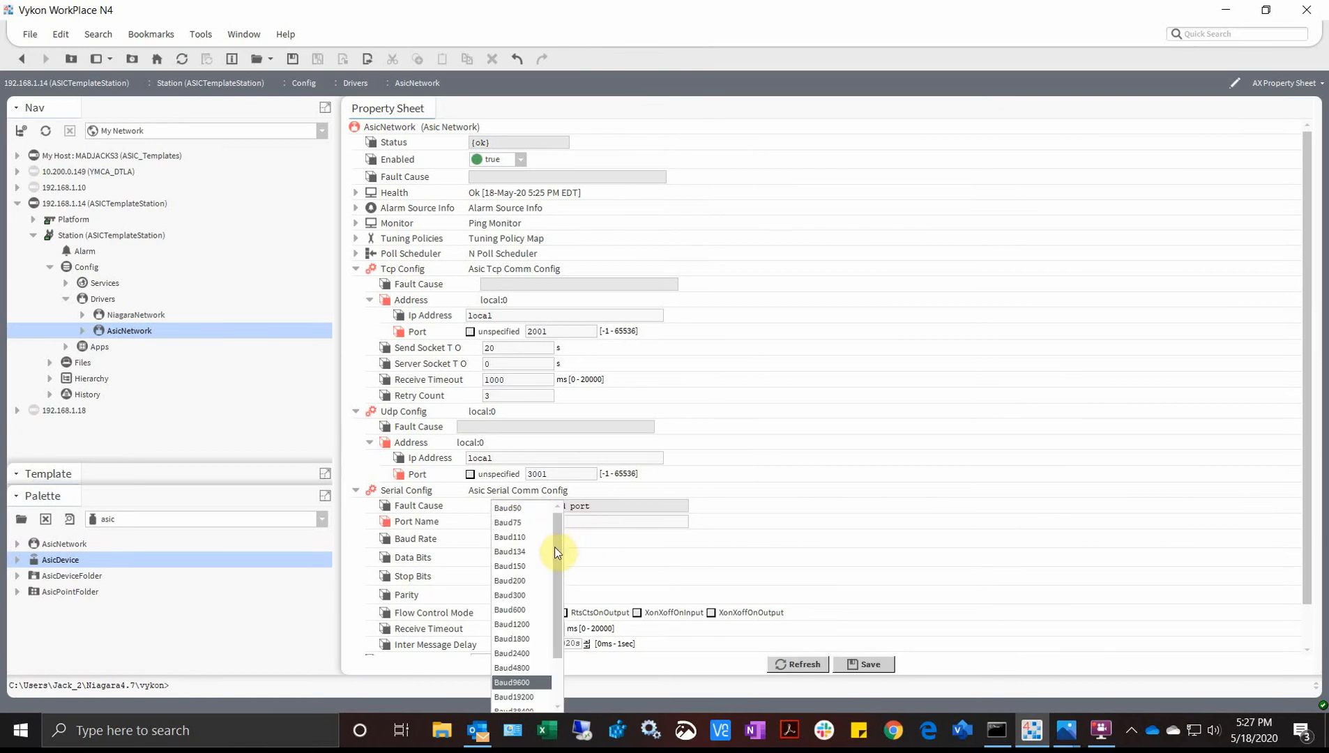
{"action": "left_click_drag", "start_coordinate": [557, 598], "coordinate": [557, 611]}
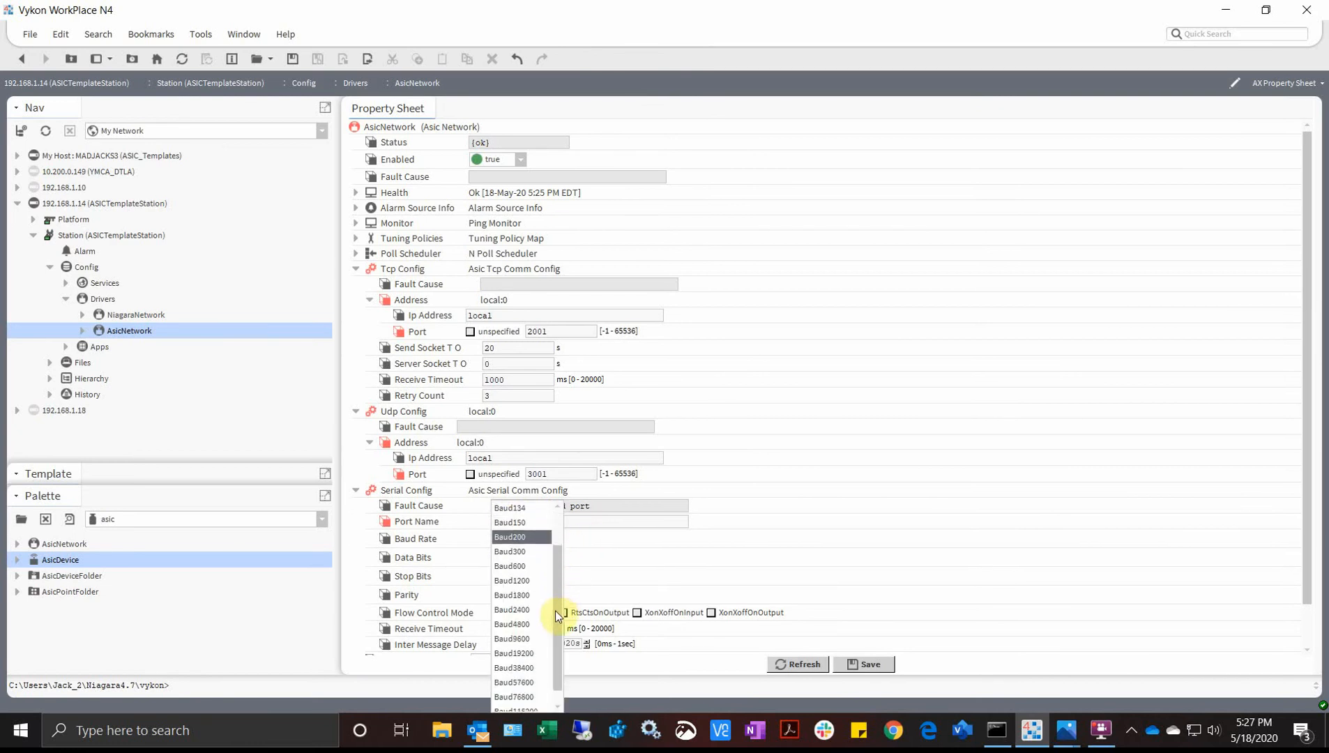
{"action": "left_click", "coordinate": [533, 656]}
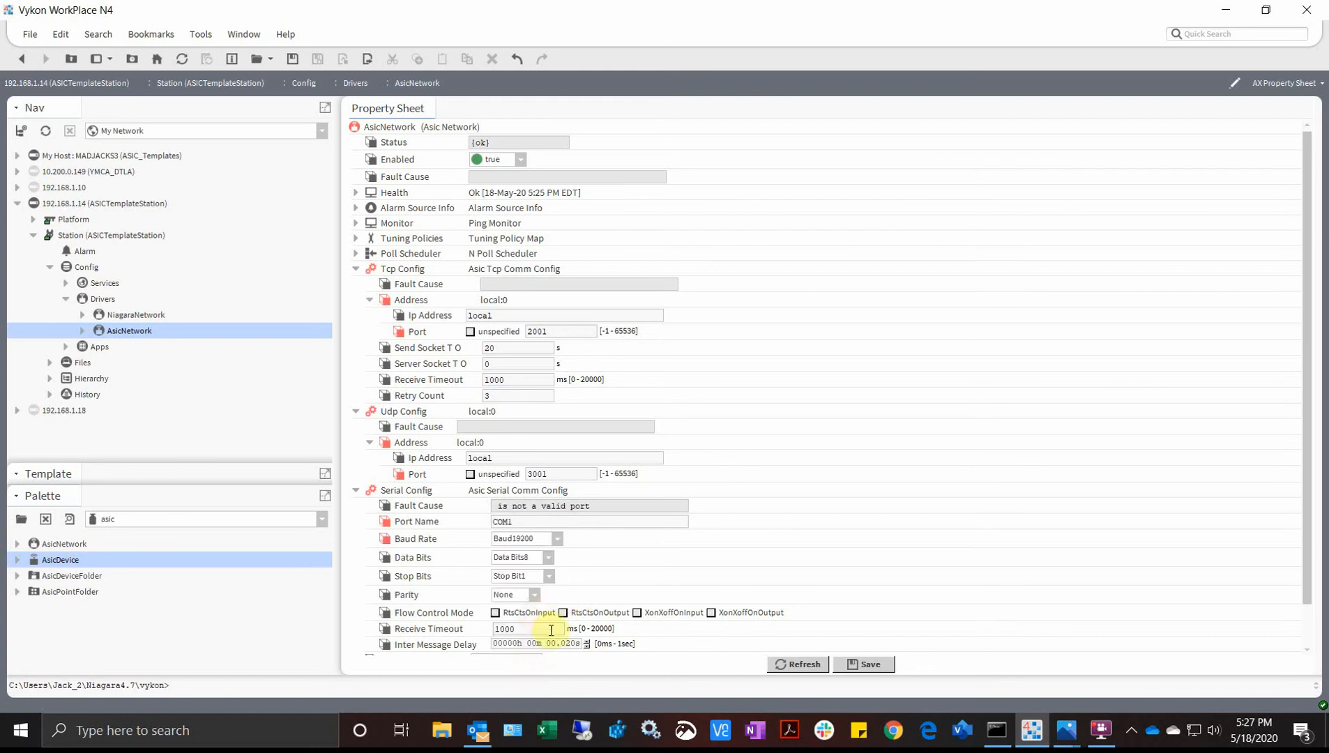
{"action": "left_click", "coordinate": [503, 628]}
{"action": "double_click", "coordinate": [503, 628]}
Step: Set the network's general Retry Count to 3 and the serial Stop Bits to Stop Bits2
{"action": "scroll", "coordinate": [550, 627], "scroll_direction": "down", "scroll_amount": 1}
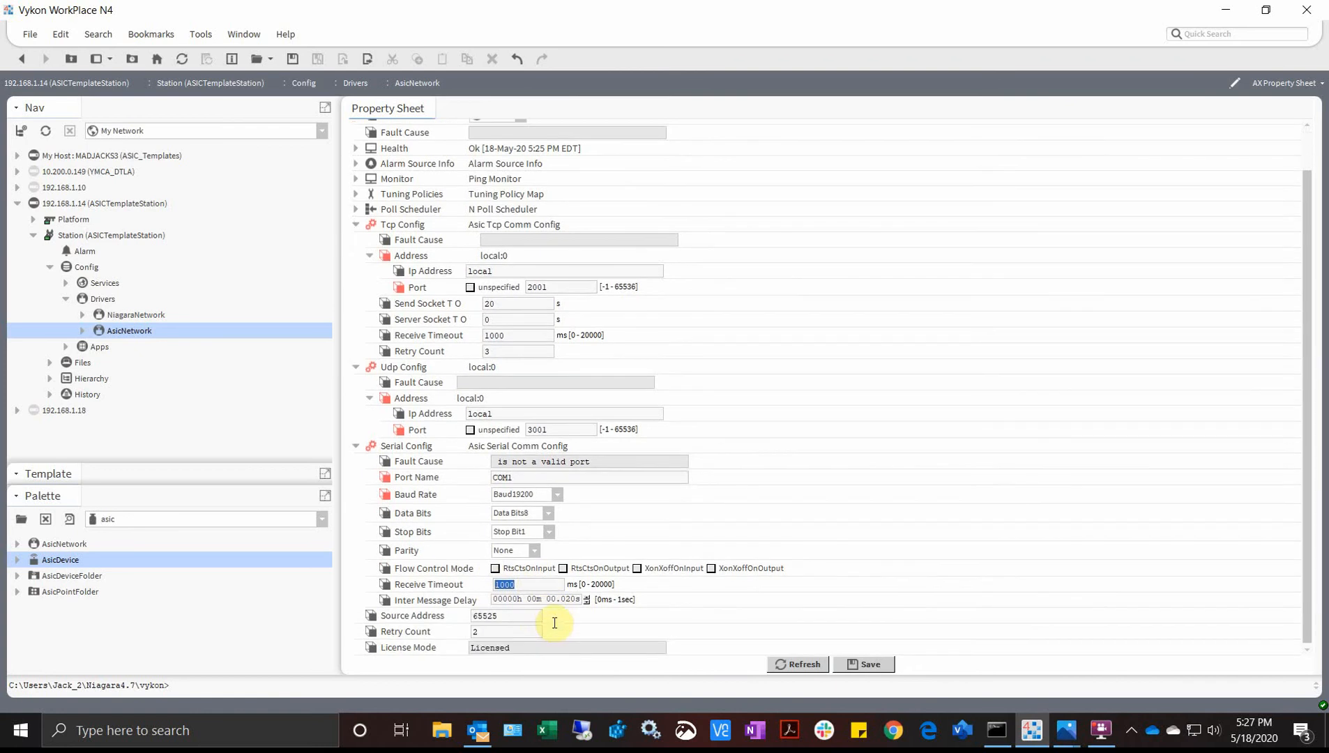
{"action": "double_click", "coordinate": [476, 631]}
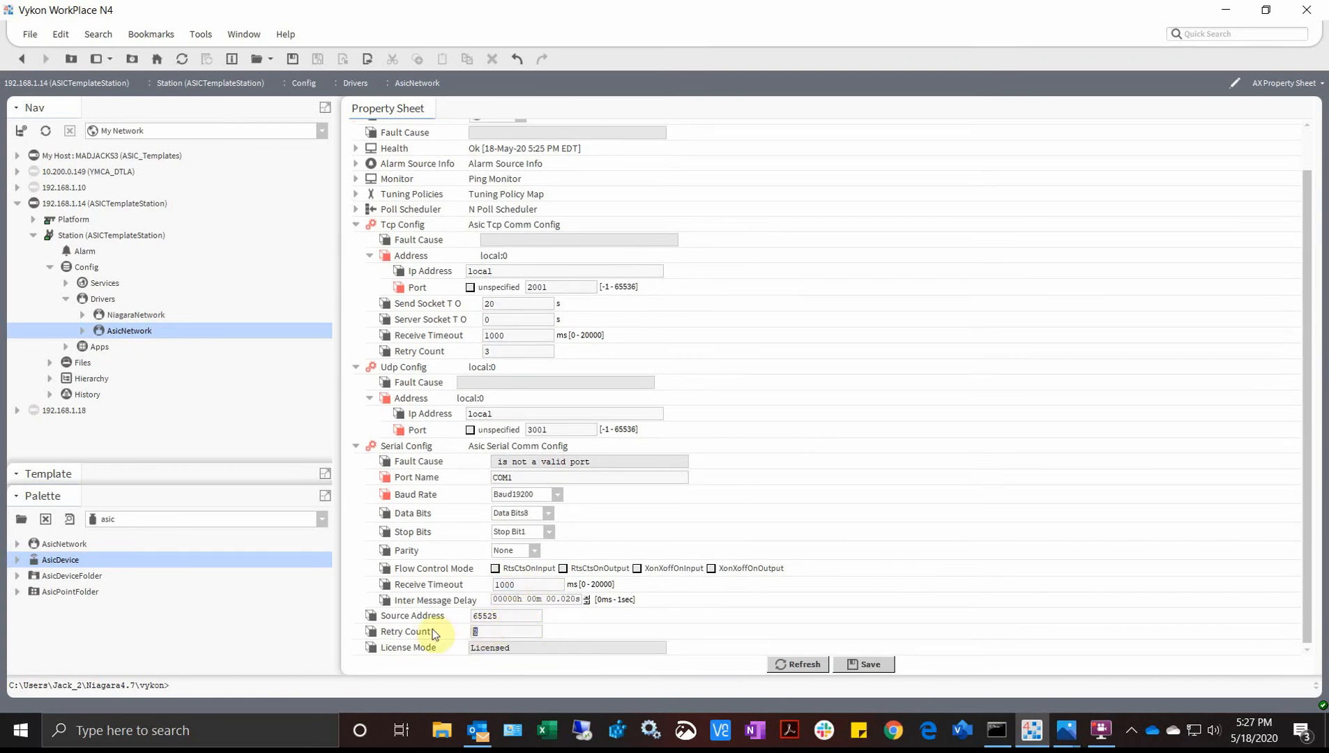
{"action": "type", "text": "3"}
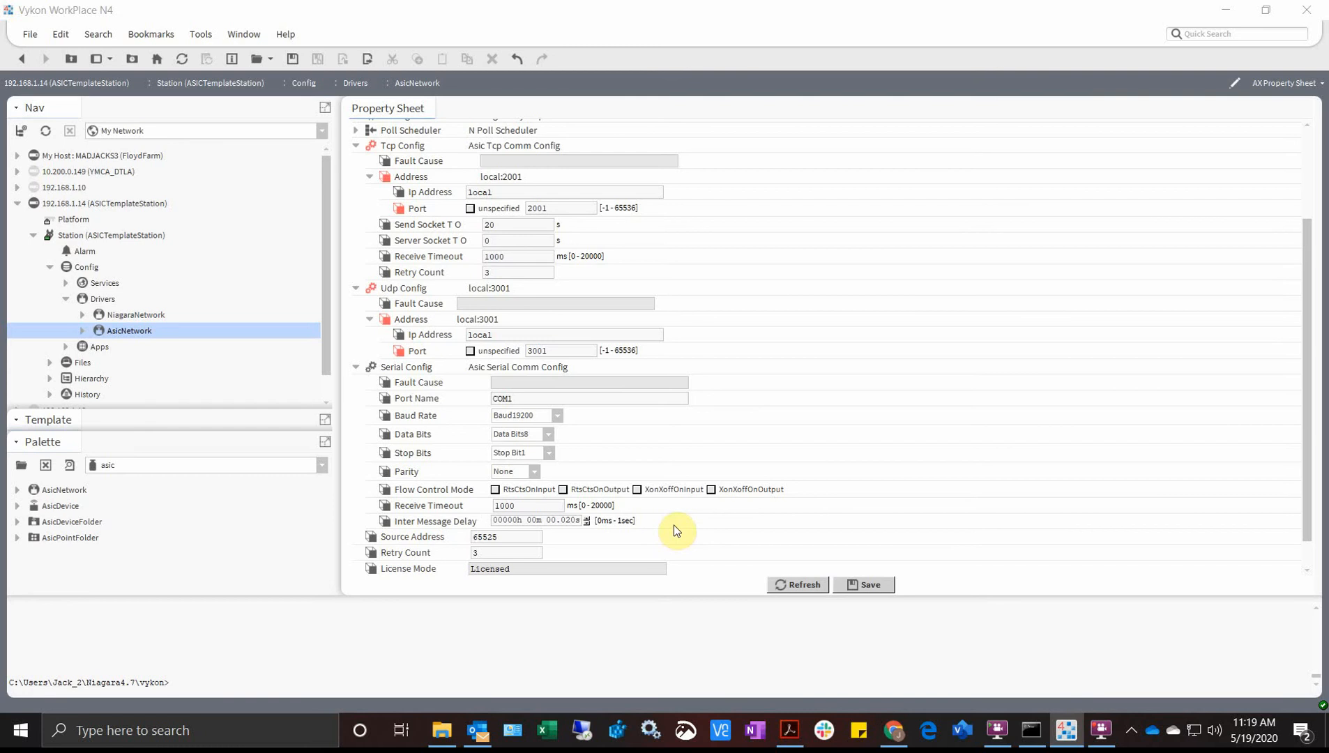
{"action": "left_click", "coordinate": [549, 453]}
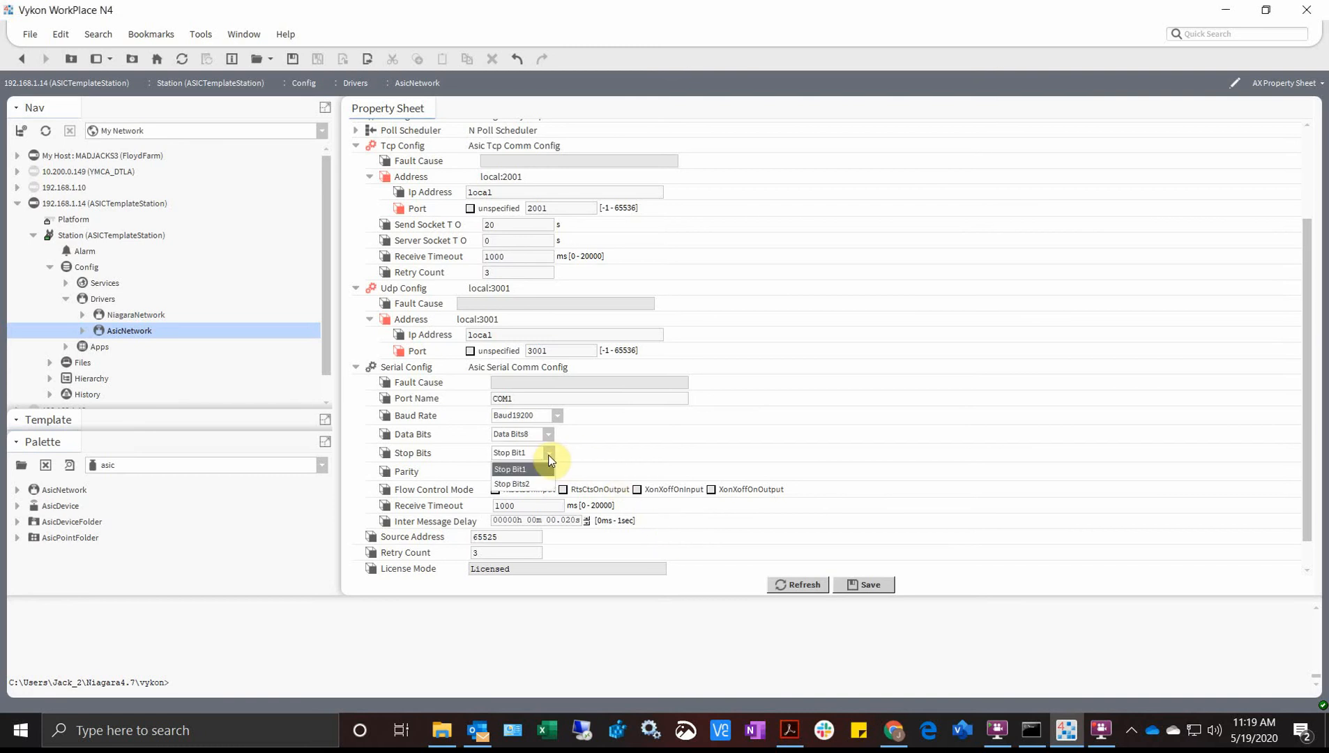
{"action": "left_click", "coordinate": [543, 483]}
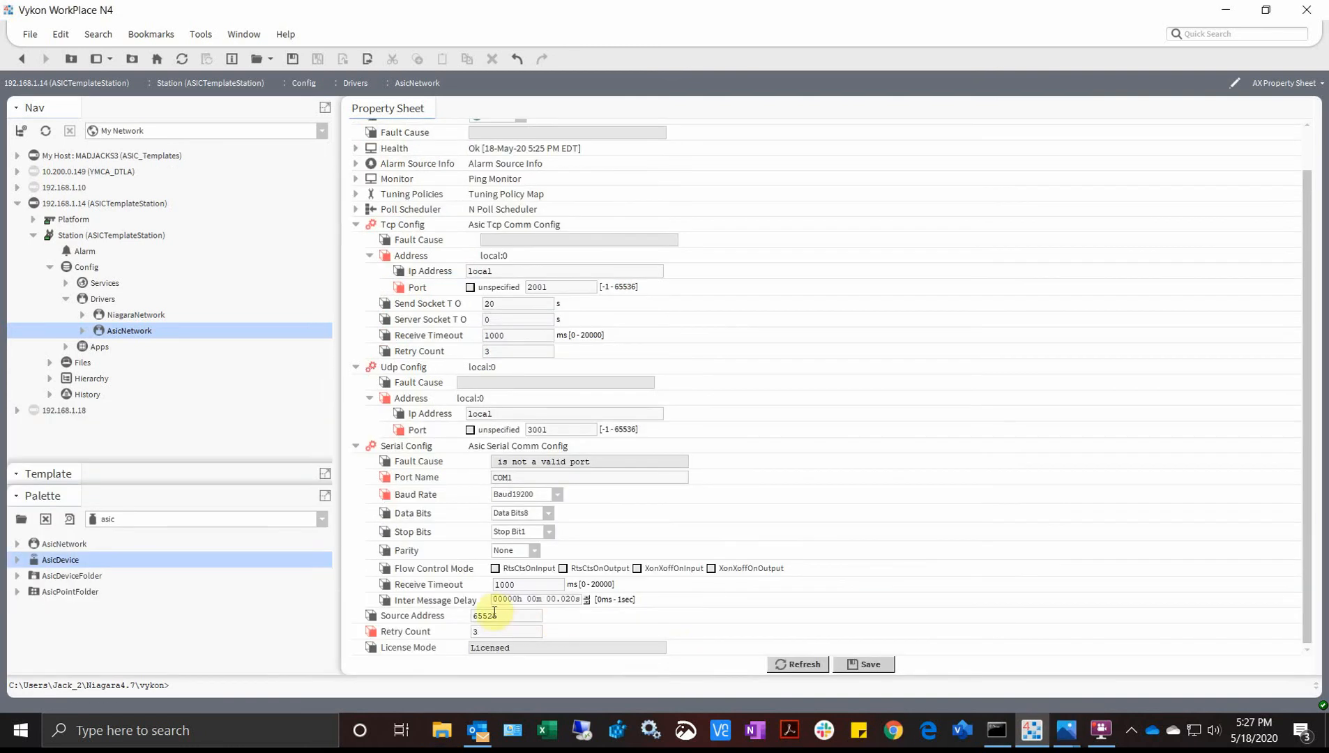
Step: Save the AsicNetwork property changes and collapse the Tcp, Udp and Serial Config sections
{"action": "left_click_drag", "start_coordinate": [492, 616], "coordinate": [468, 620]}
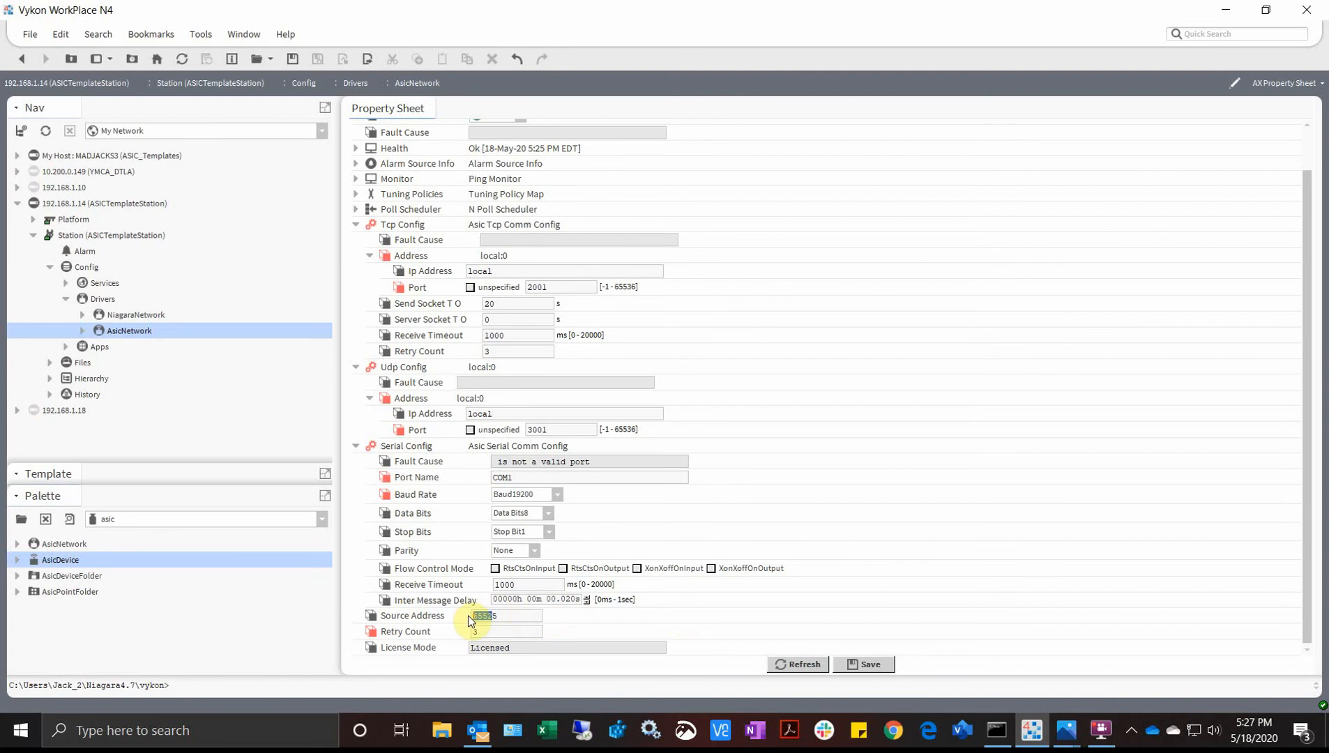
{"action": "double_click", "coordinate": [489, 614]}
{"action": "left_click", "coordinate": [540, 645]}
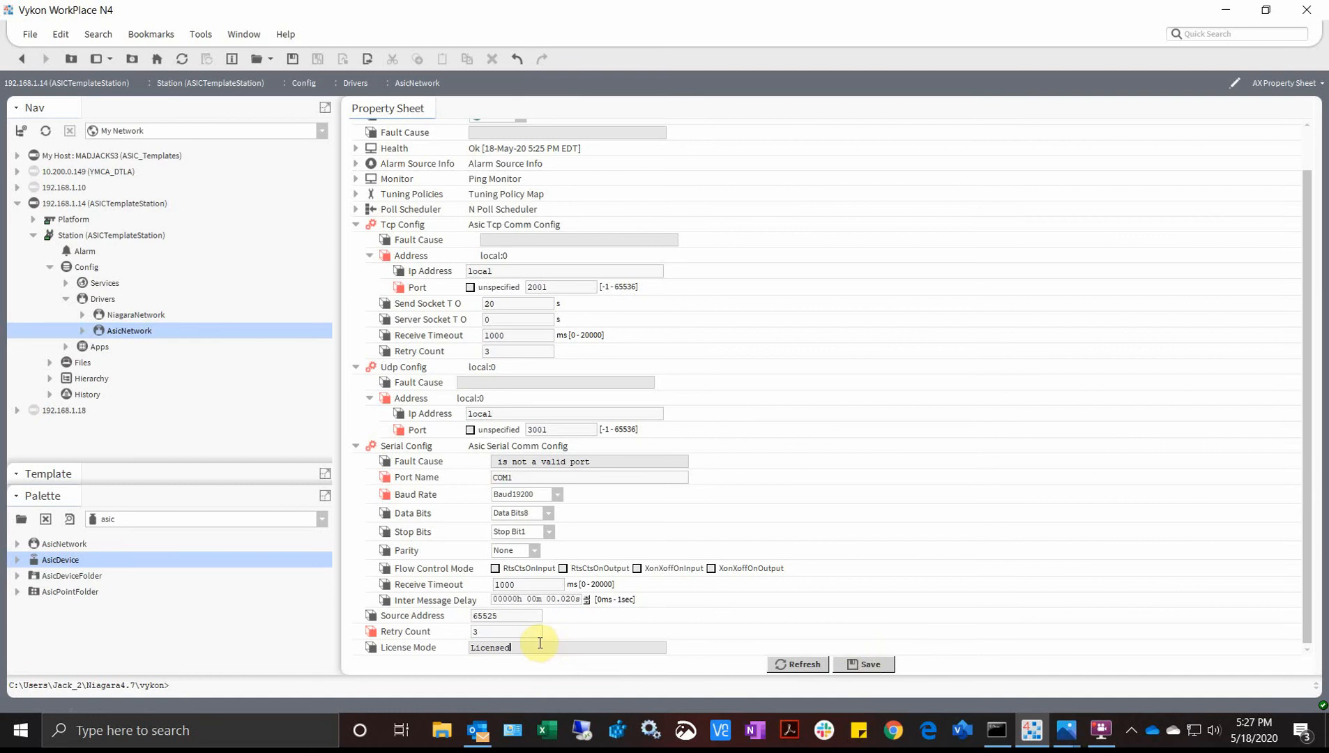
{"action": "left_click", "coordinate": [851, 664]}
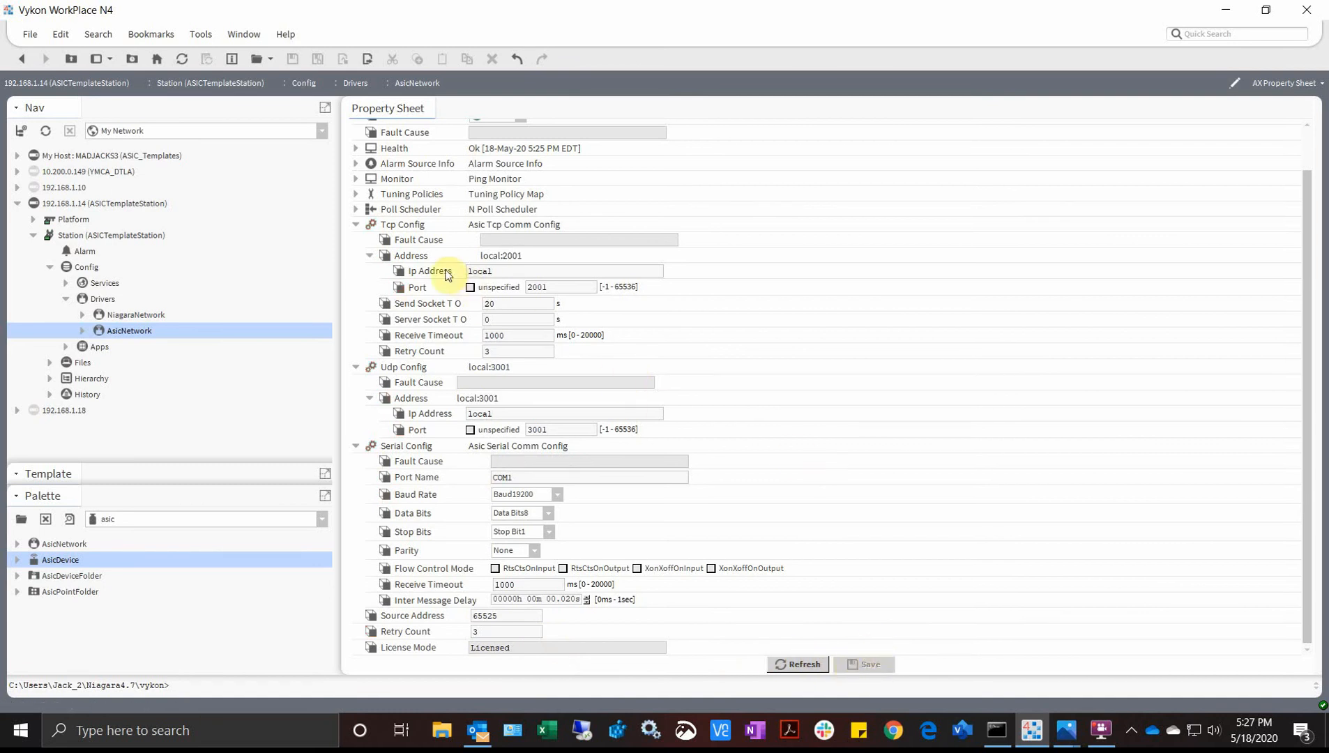
{"action": "left_click", "coordinate": [356, 225]}
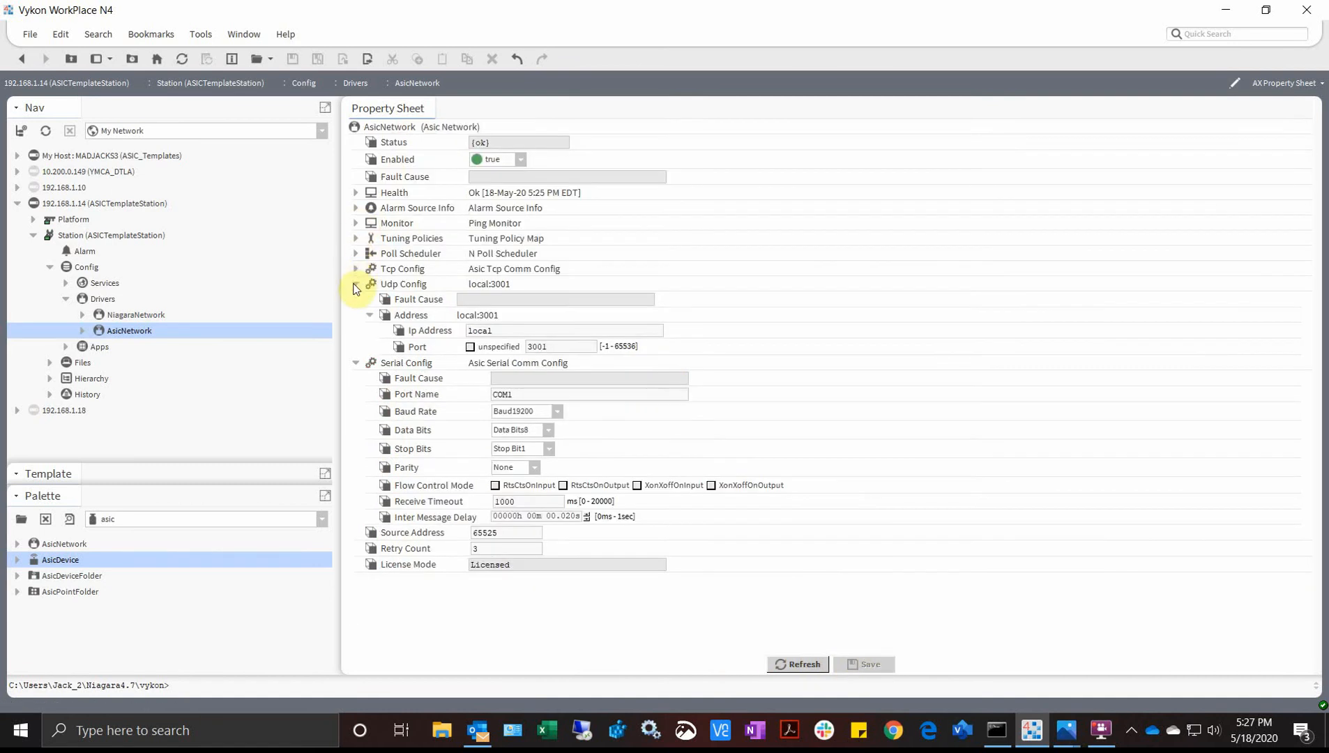
{"action": "left_click", "coordinate": [356, 284]}
{"action": "left_click", "coordinate": [357, 299]}
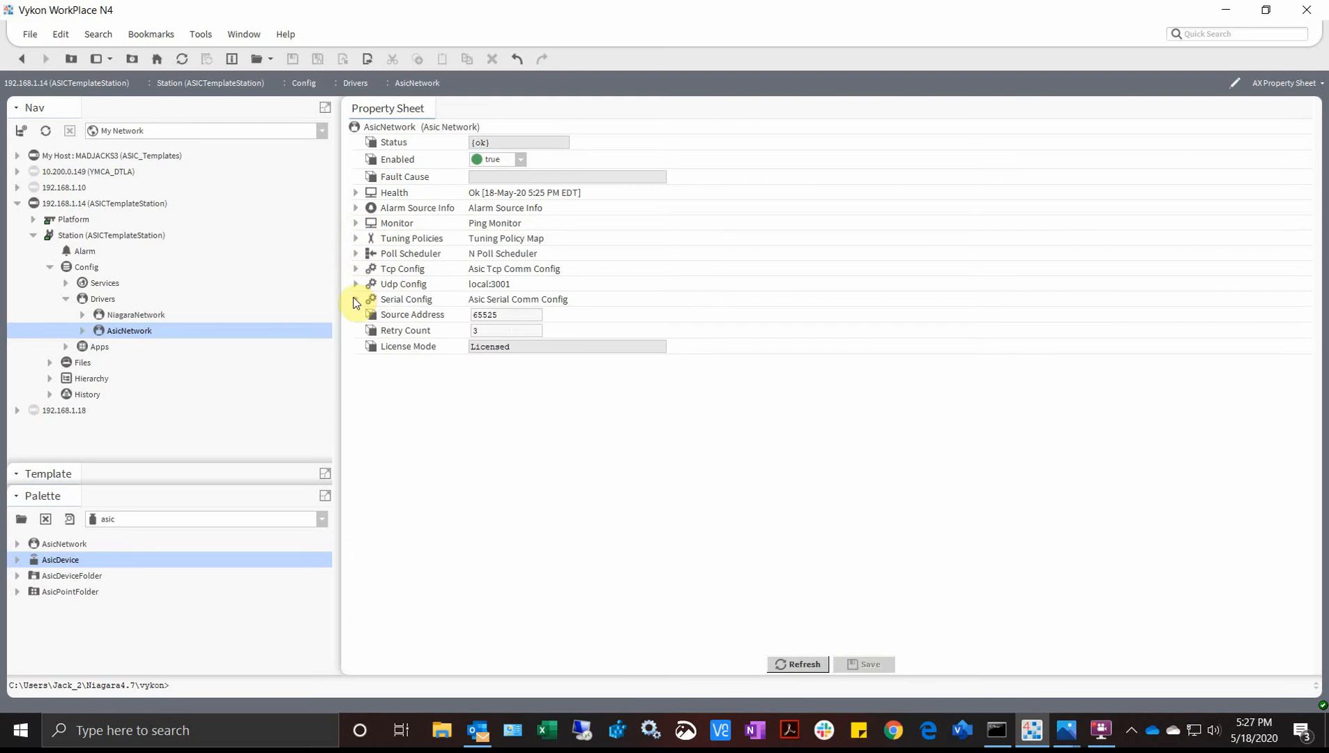
Step: Duplicate the Default Policy under Tuning Policies and name the copy writePolicy
{"action": "left_click", "coordinate": [356, 238]}
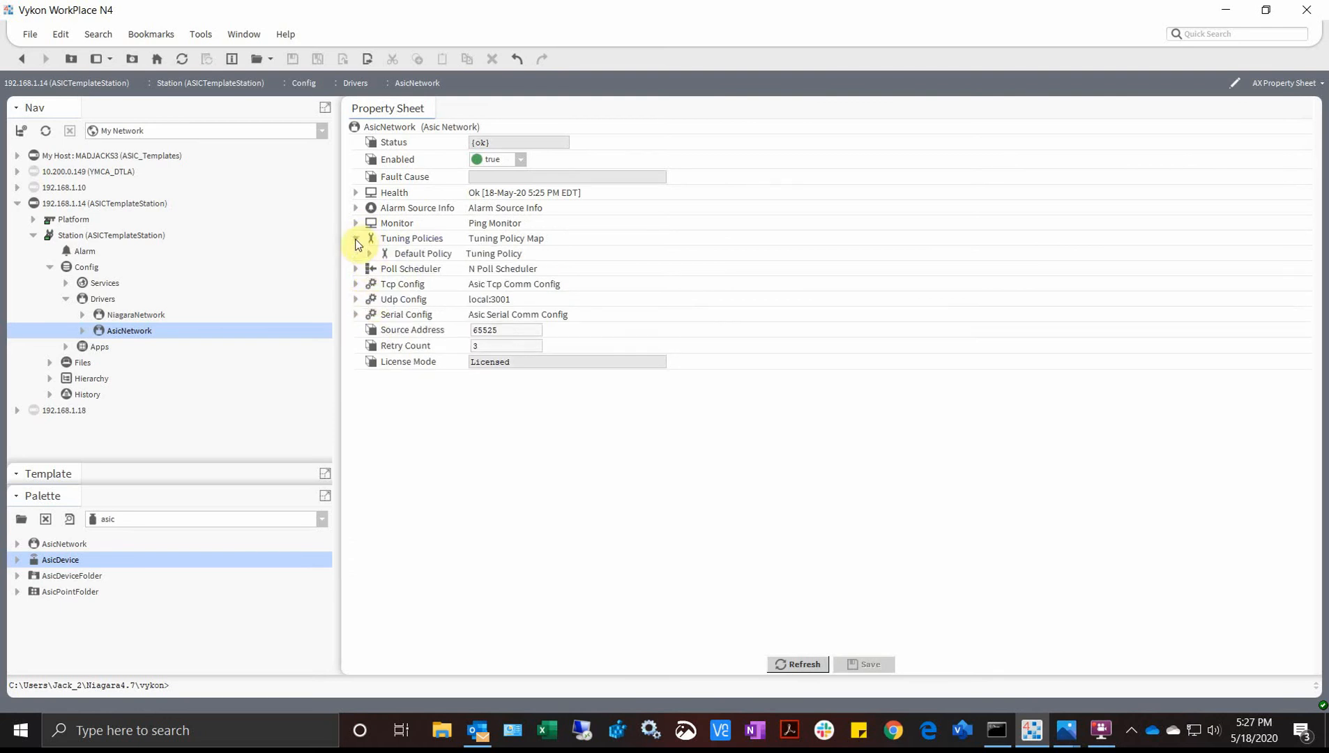
{"action": "left_click", "coordinate": [369, 254]}
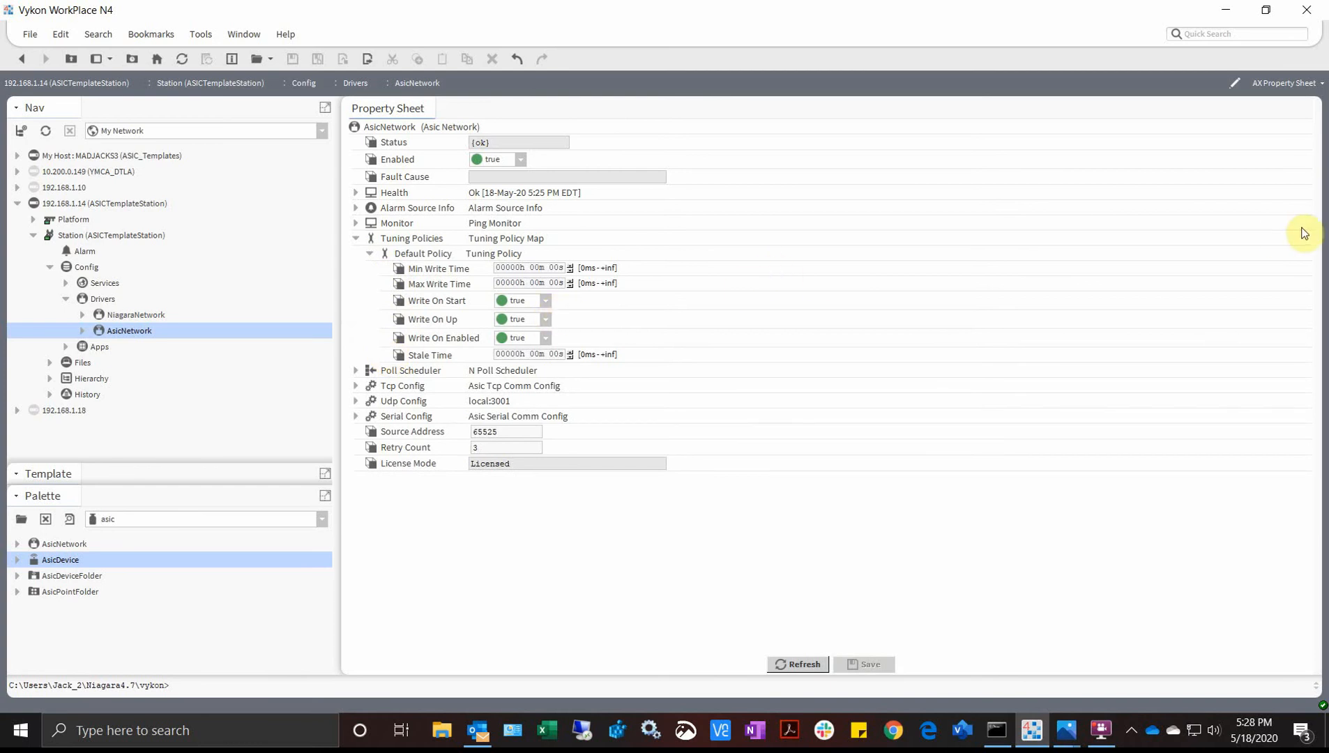
{"action": "left_click", "coordinate": [1065, 730]}
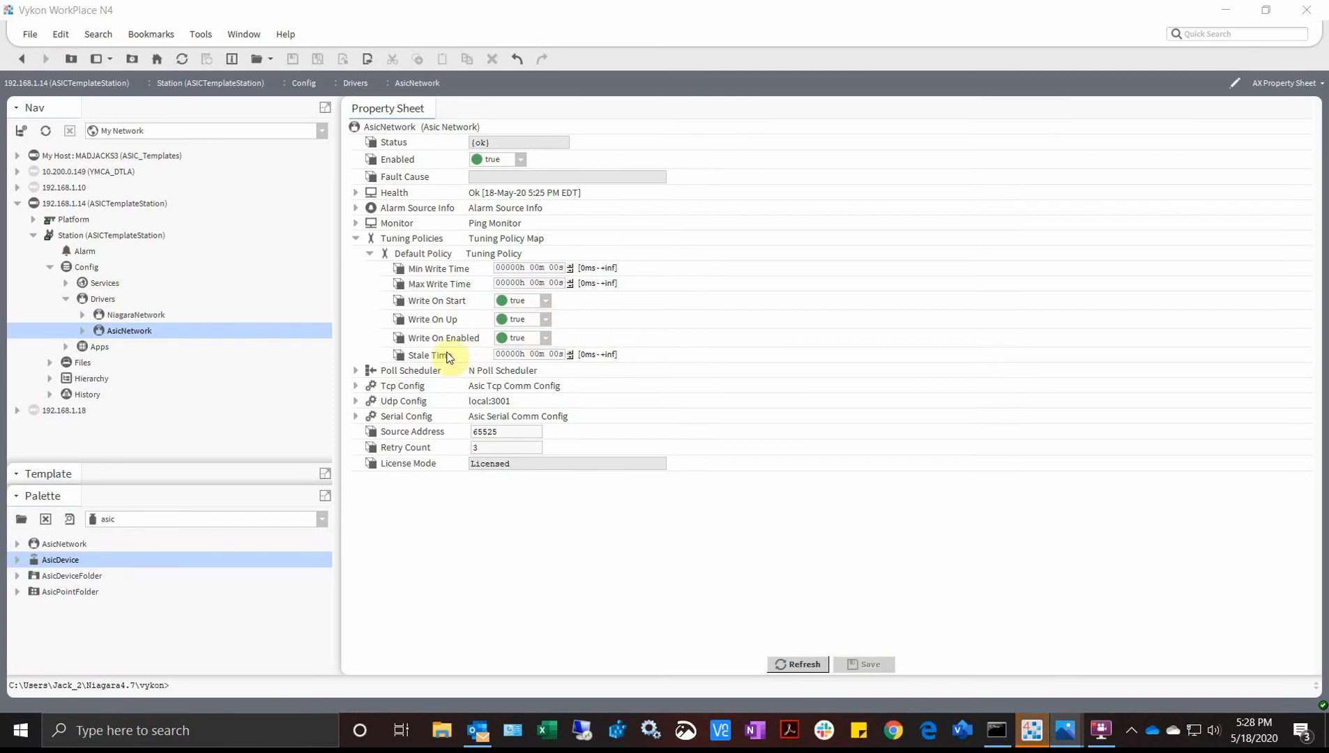
{"action": "right_click", "coordinate": [407, 259]}
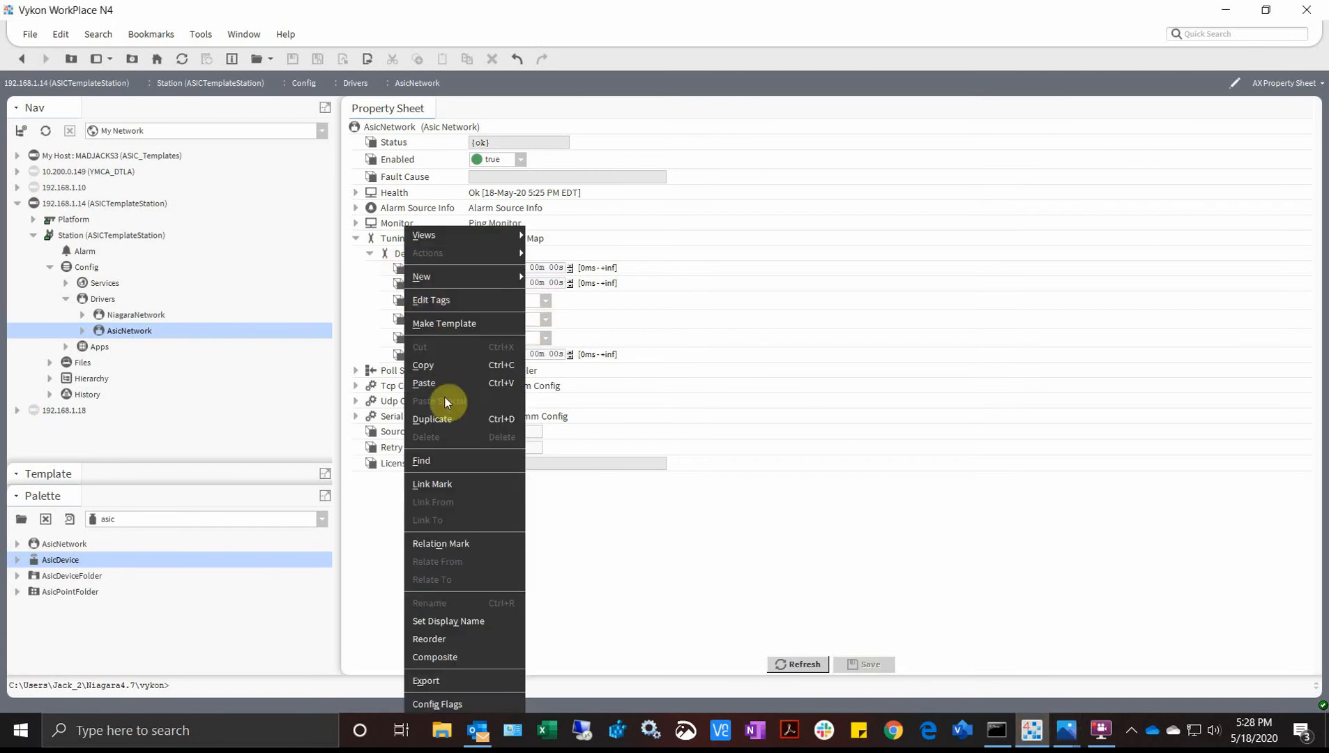
{"action": "left_click", "coordinate": [443, 420]}
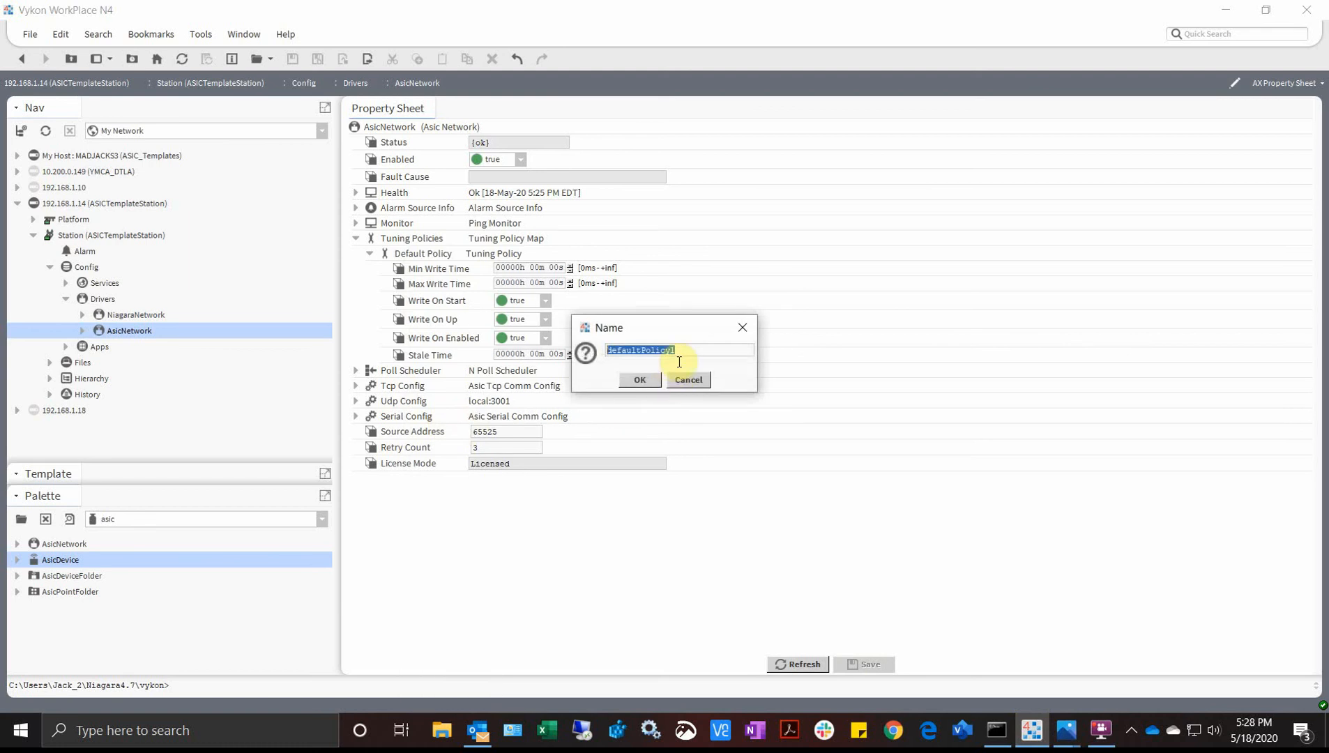
{"action": "type", "text": "writePolicy"}
{"action": "key", "text": "Return"}
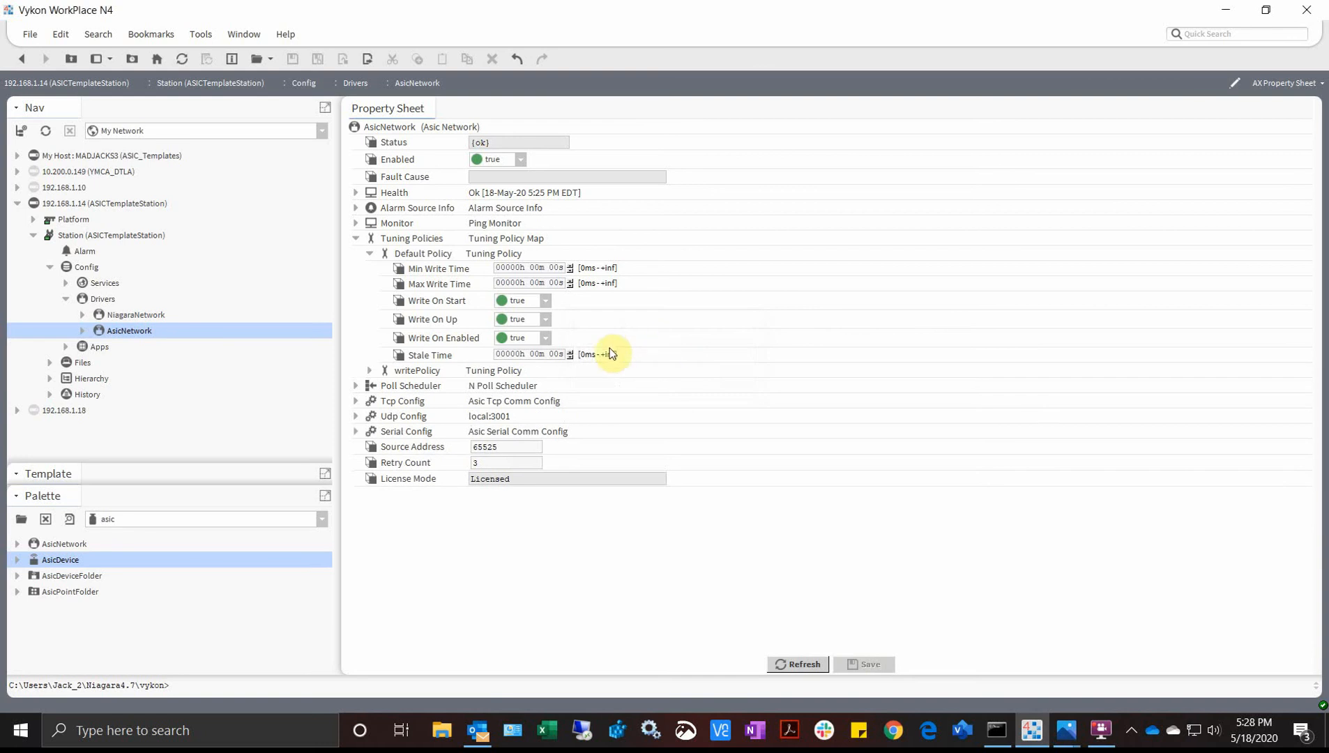
Step: Set writePolicy's Min Write Time to 5 minutes, Max Write Time to 10 minutes and Stale Time to 15 minutes, and save
{"action": "left_click", "coordinate": [372, 372]}
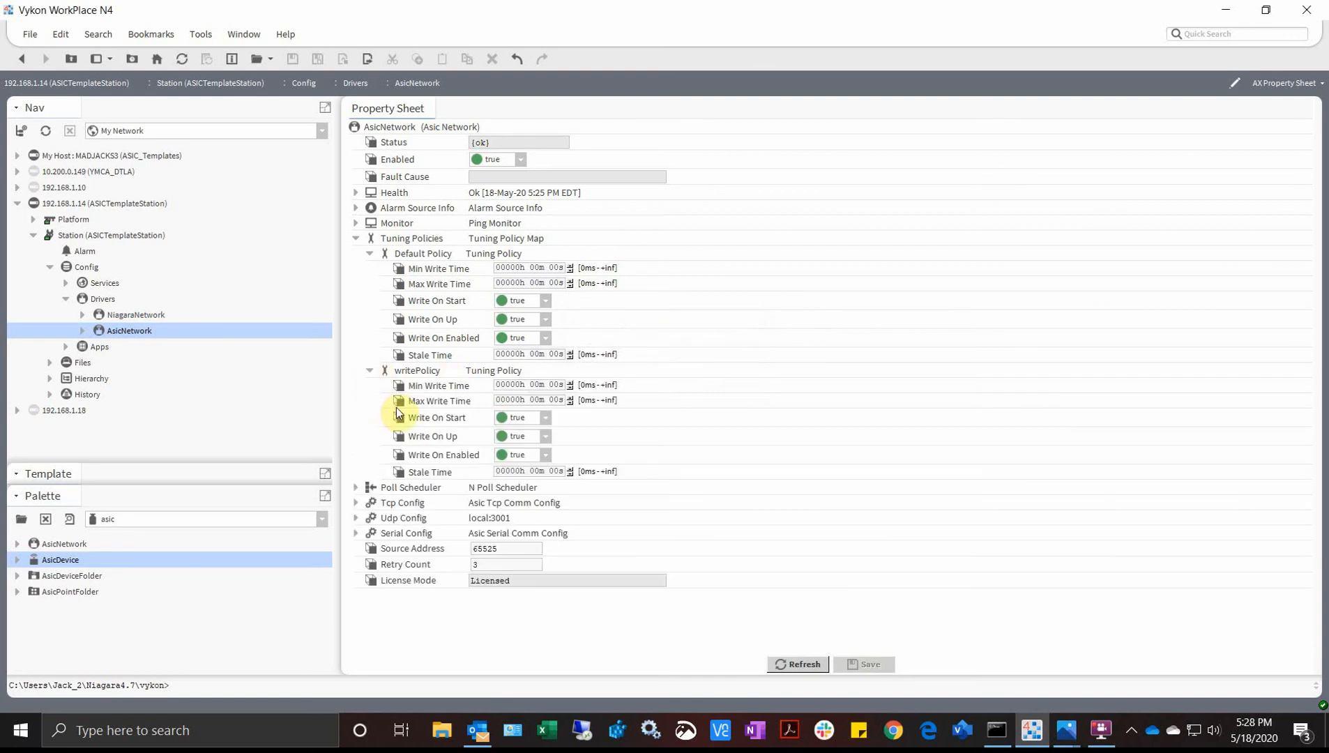
{"action": "left_click", "coordinate": [535, 401]}
{"action": "type", "text": "5"}
{"action": "type", "text": "10"}
{"action": "left_click", "coordinate": [535, 384]}
{"action": "type", "text": "0"}
{"action": "left_click", "coordinate": [534, 471]}
{"action": "left_click", "coordinate": [846, 663]}
{"action": "left_click", "coordinate": [371, 372]}
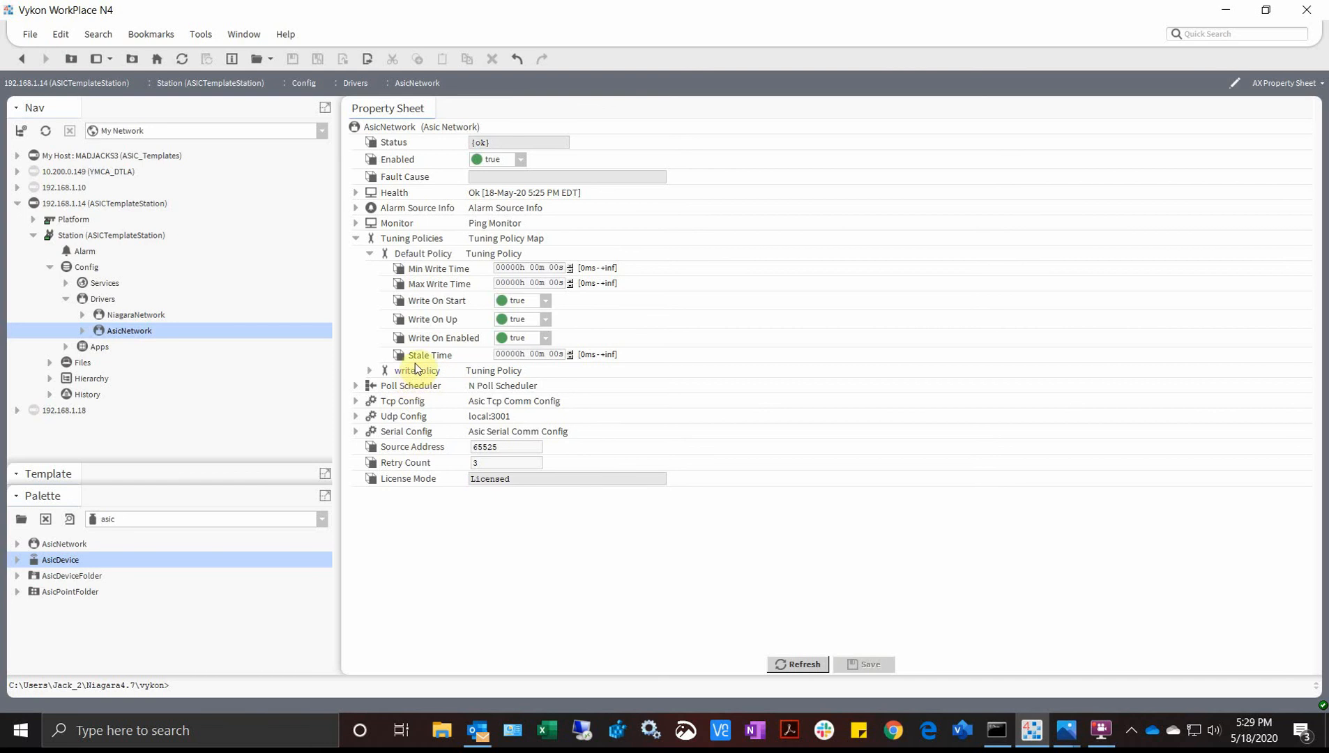
{"action": "left_click", "coordinate": [369, 253]}
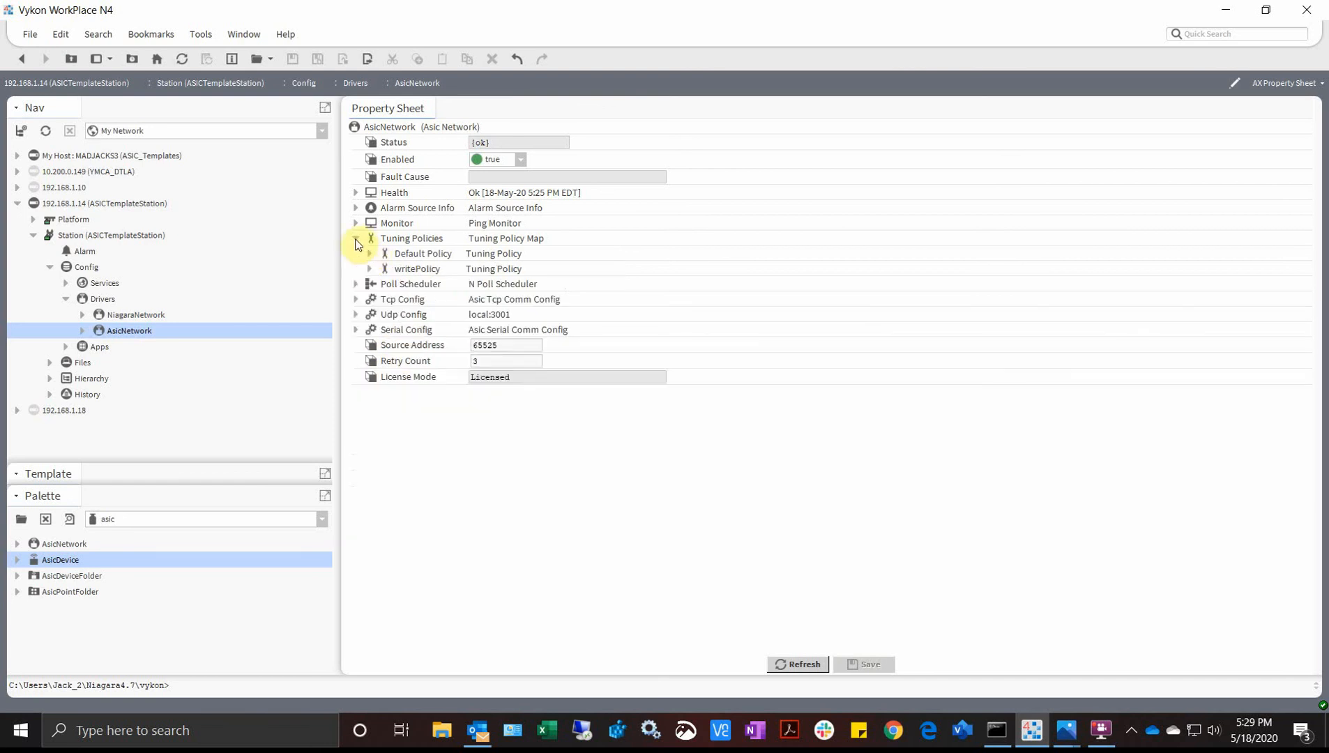
{"action": "left_click", "coordinate": [356, 240]}
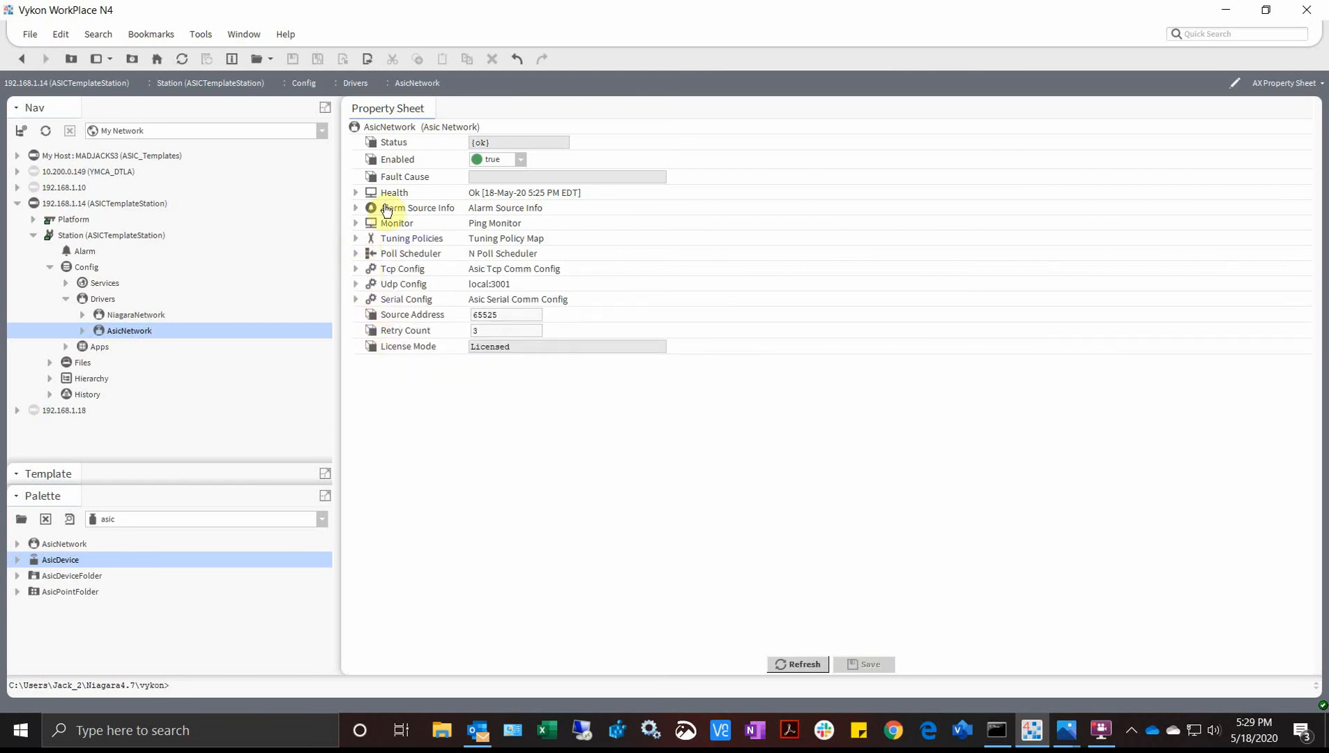
Step: Review the write and stale time settings of writePolicy under Tuning Policies
{"action": "left_click", "coordinate": [355, 238]}
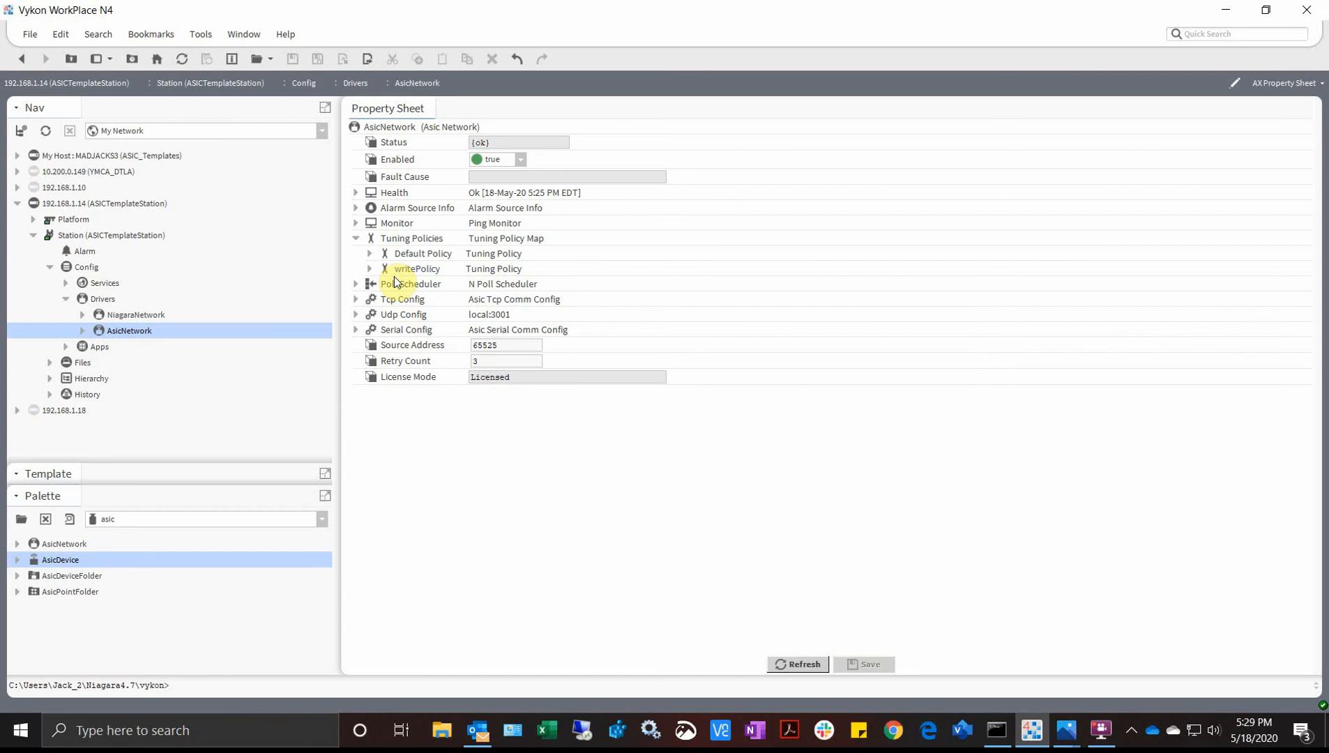
{"action": "left_click", "coordinate": [355, 239]}
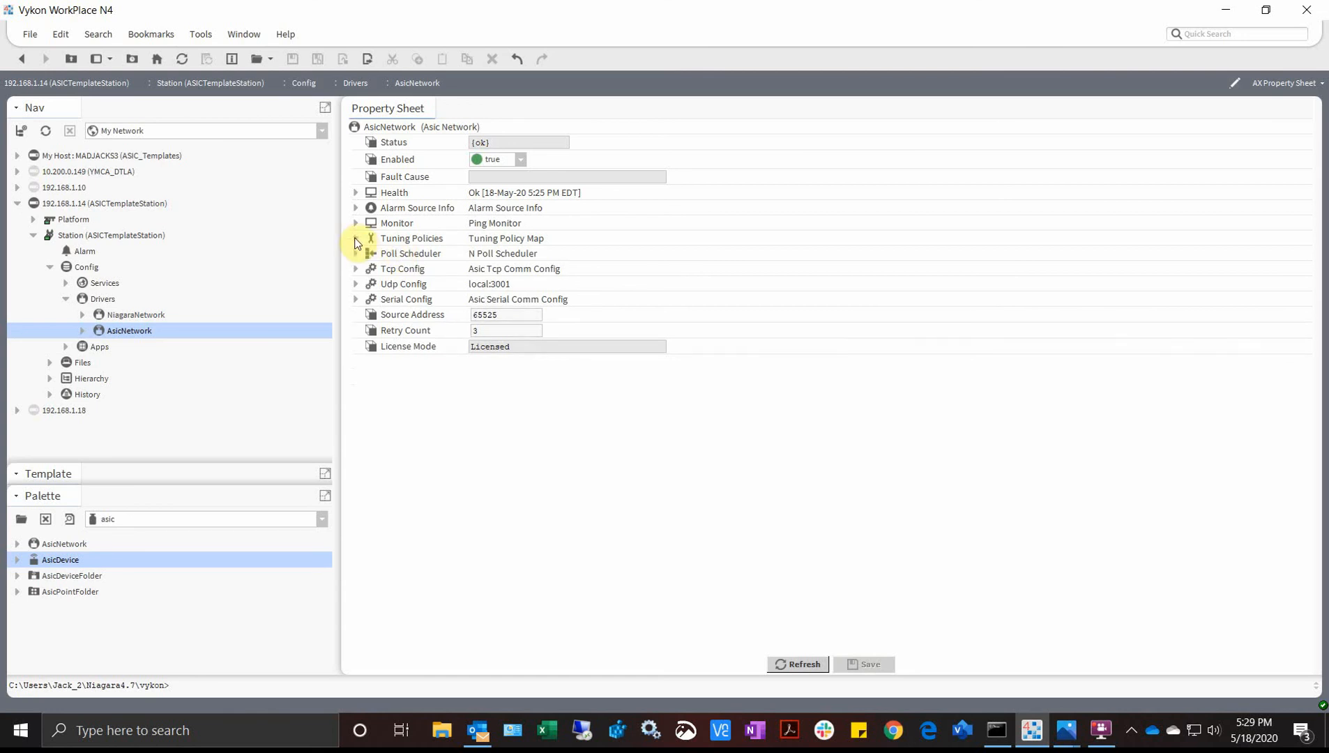
{"action": "left_click", "coordinate": [356, 240]}
{"action": "left_click", "coordinate": [368, 269]}
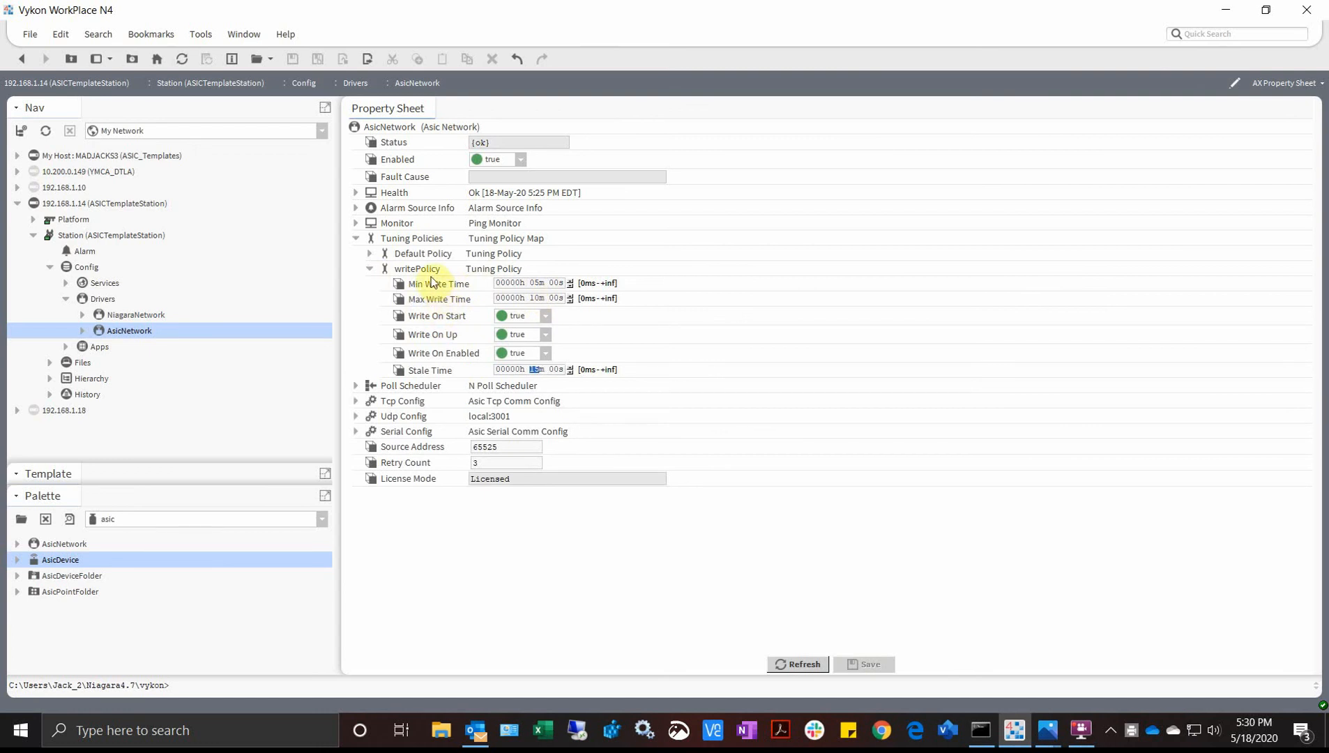
{"action": "left_click", "coordinate": [282, 34]}
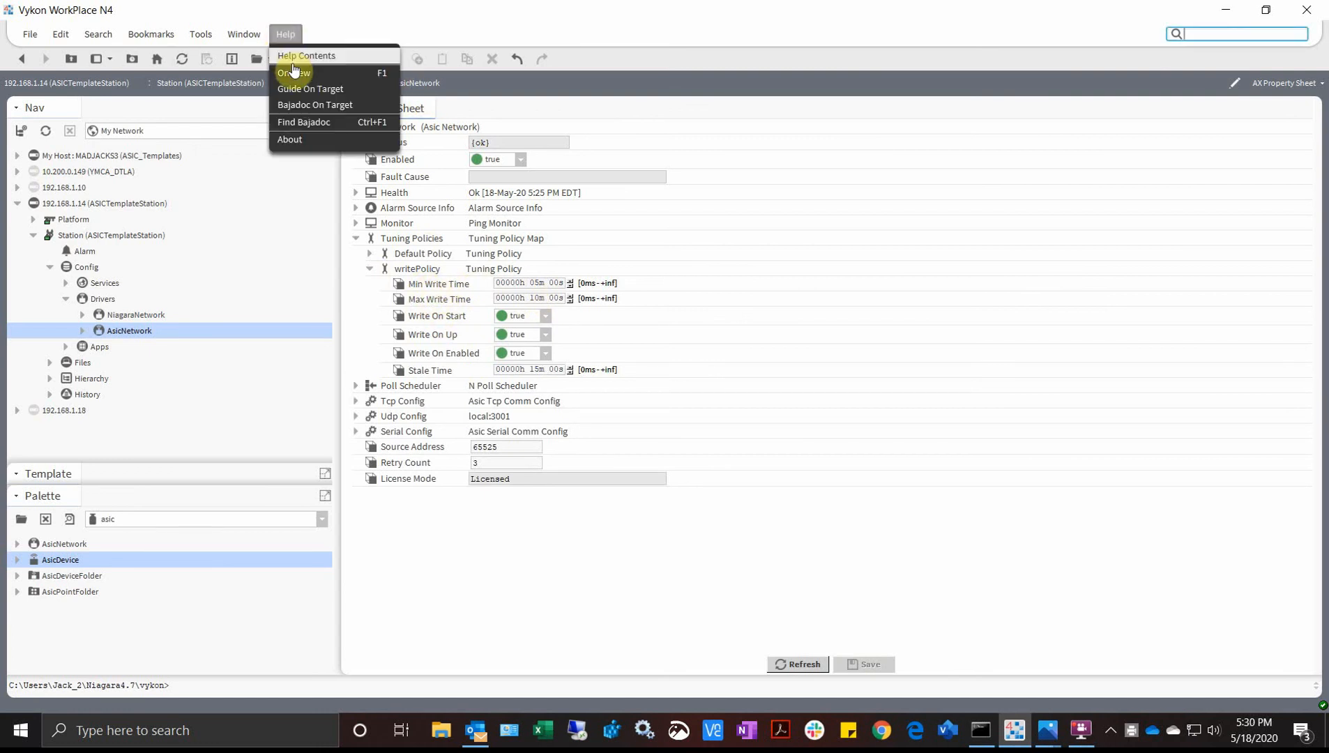
{"action": "left_click", "coordinate": [583, 544]}
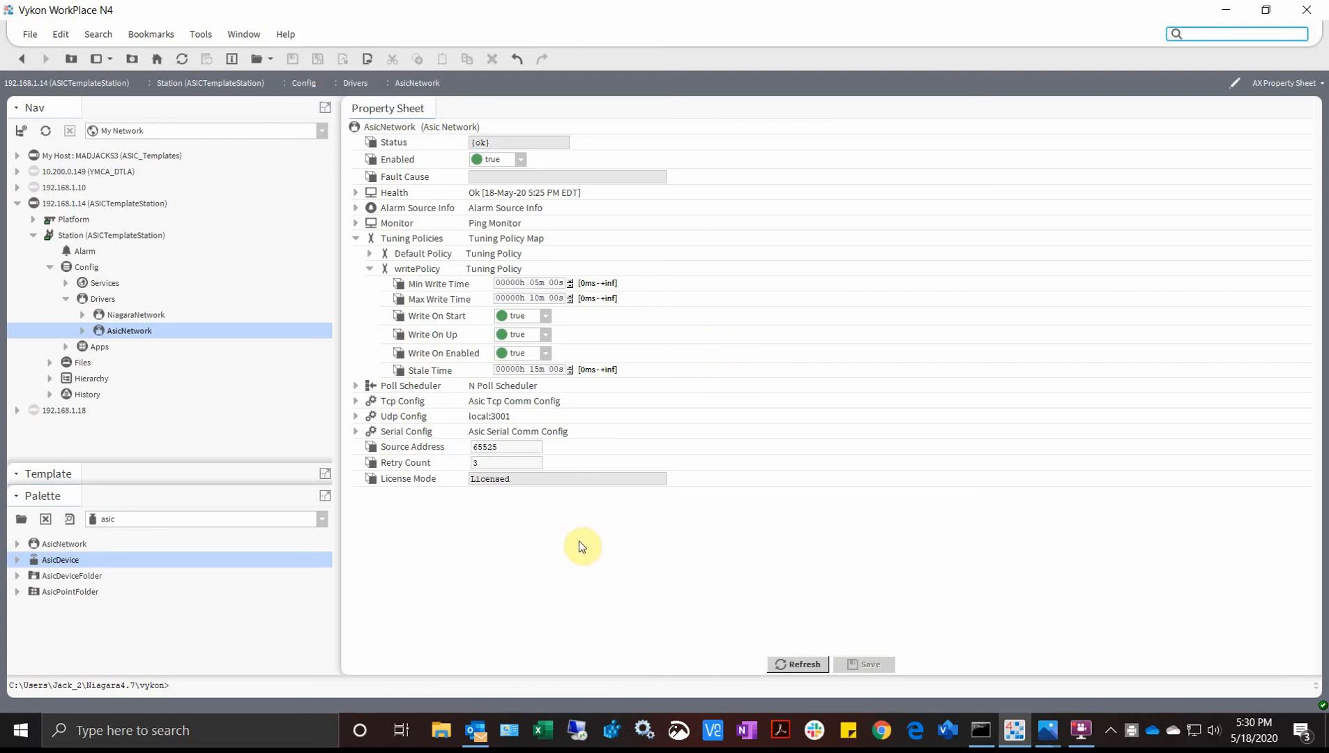
{"action": "left_click", "coordinate": [370, 271]}
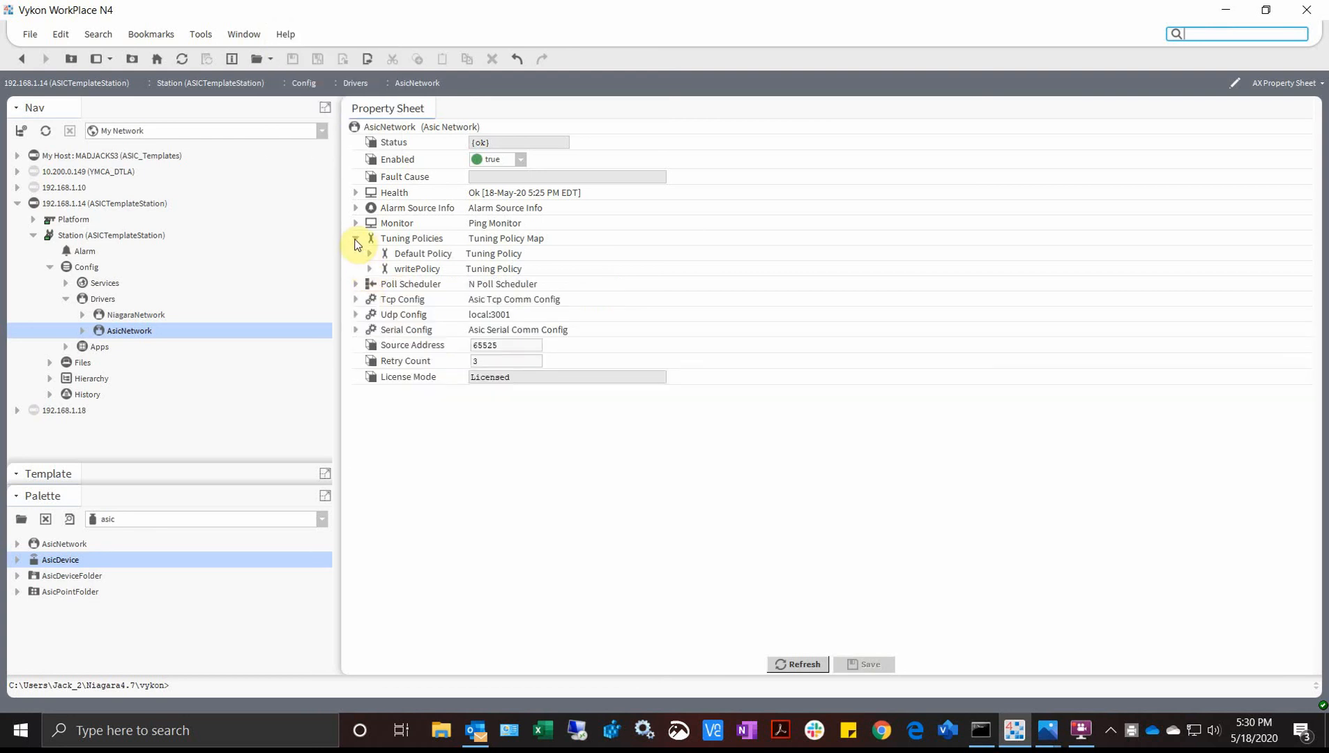